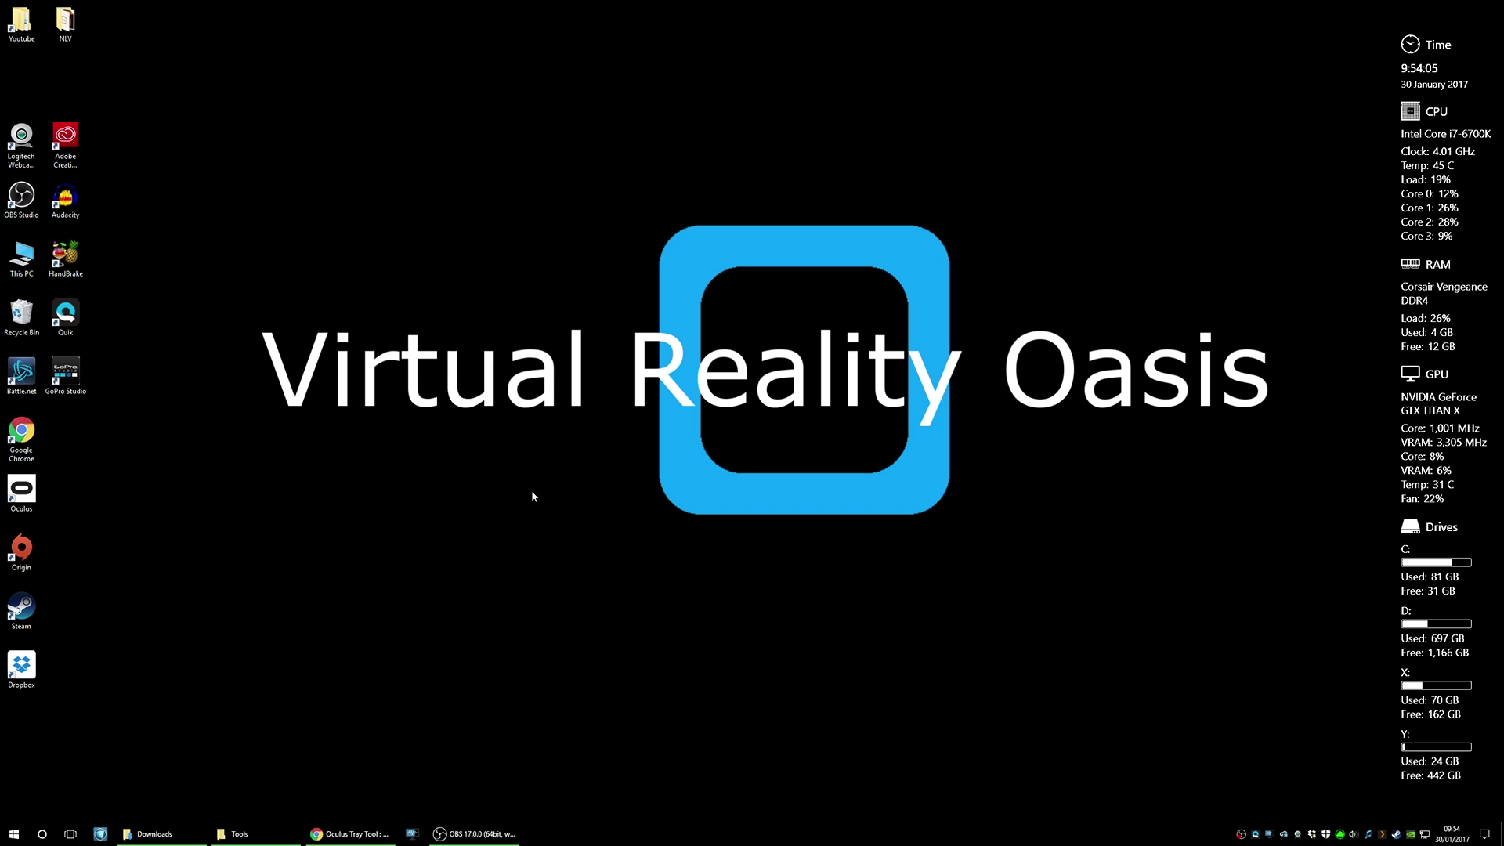
Download OculusTrayTool_0.62.zip from File Dropper via the Reddit post's 0.62 link, then minimise Chrome
left_click(350, 833)
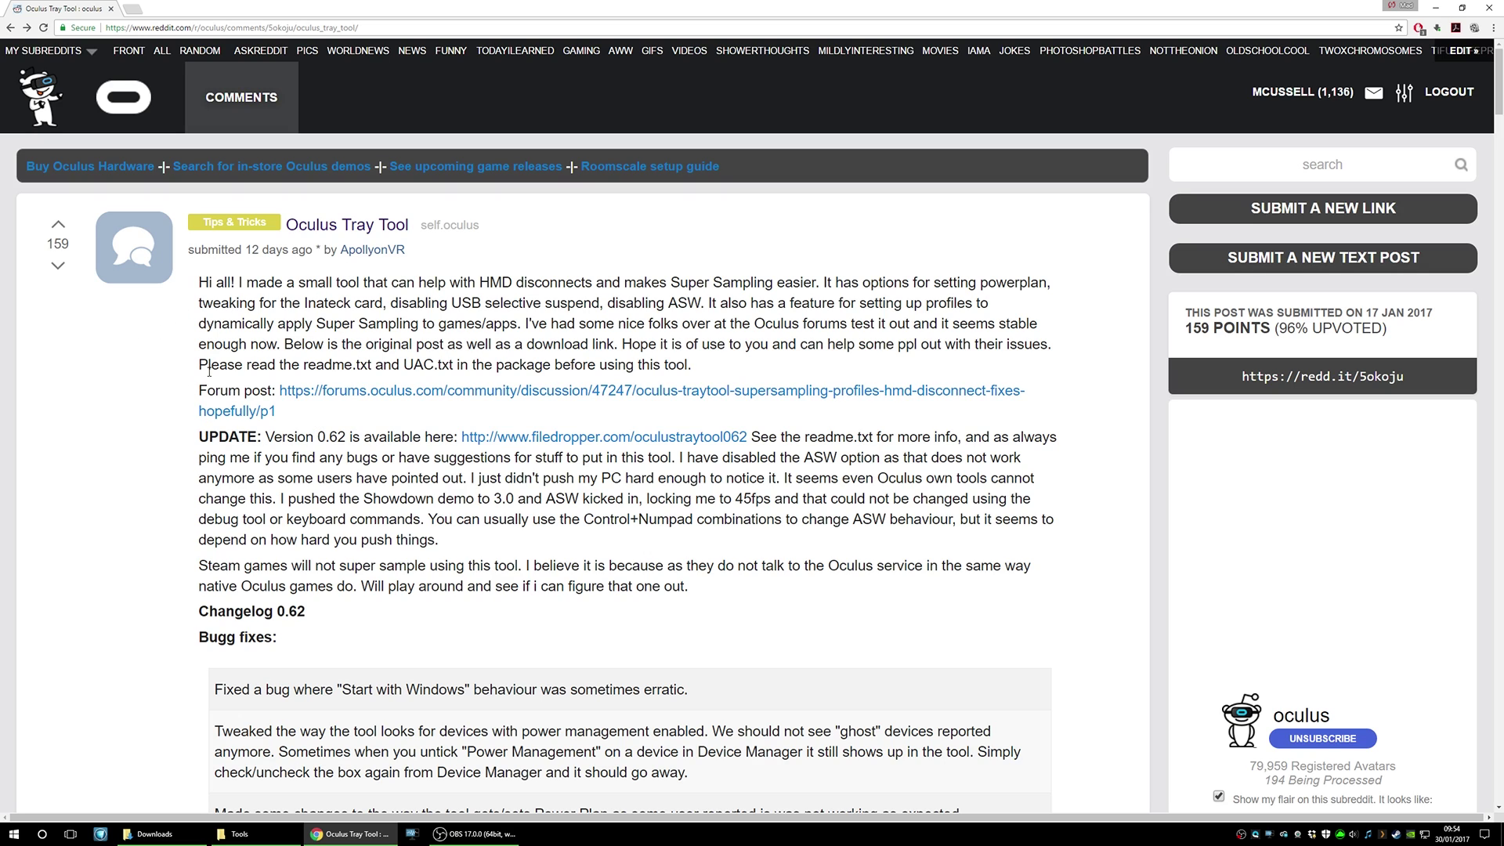
scroll(188, 358, "down", 10)
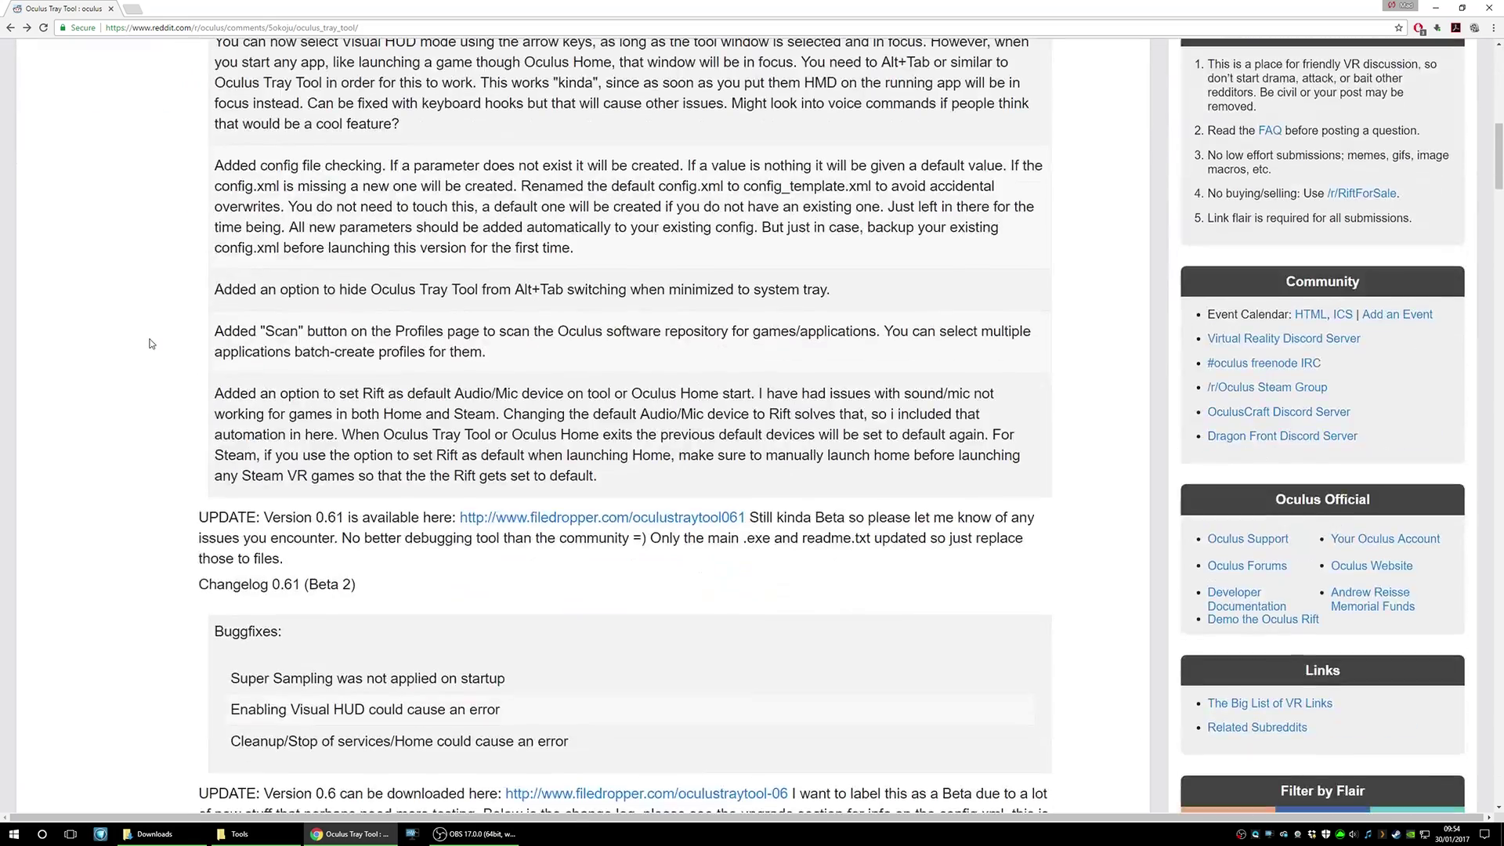
scroll(150, 342, "up", 3)
scroll(150, 343, "up", 8)
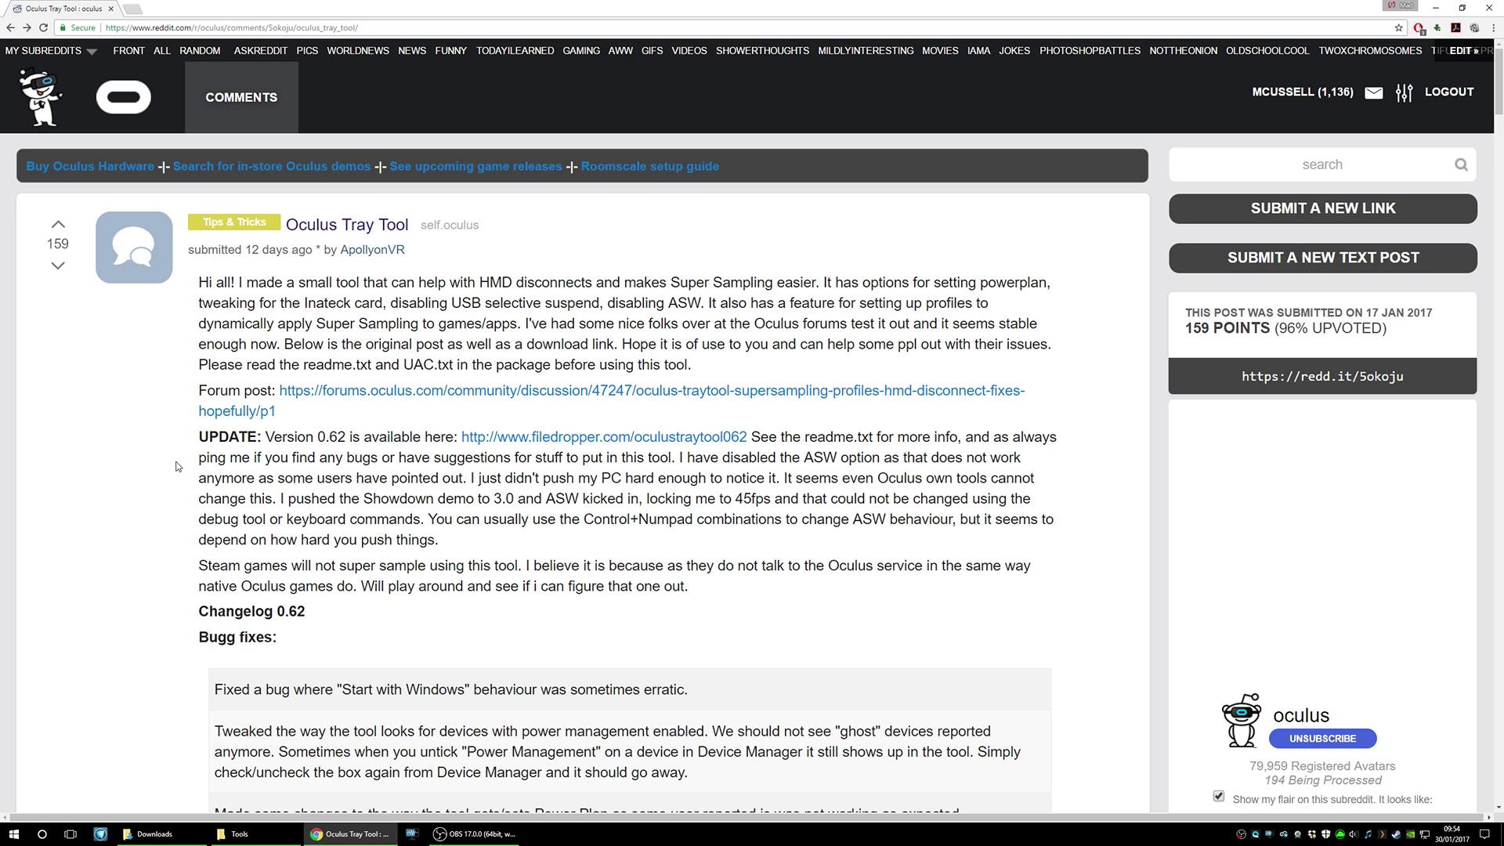
left_click(575, 443)
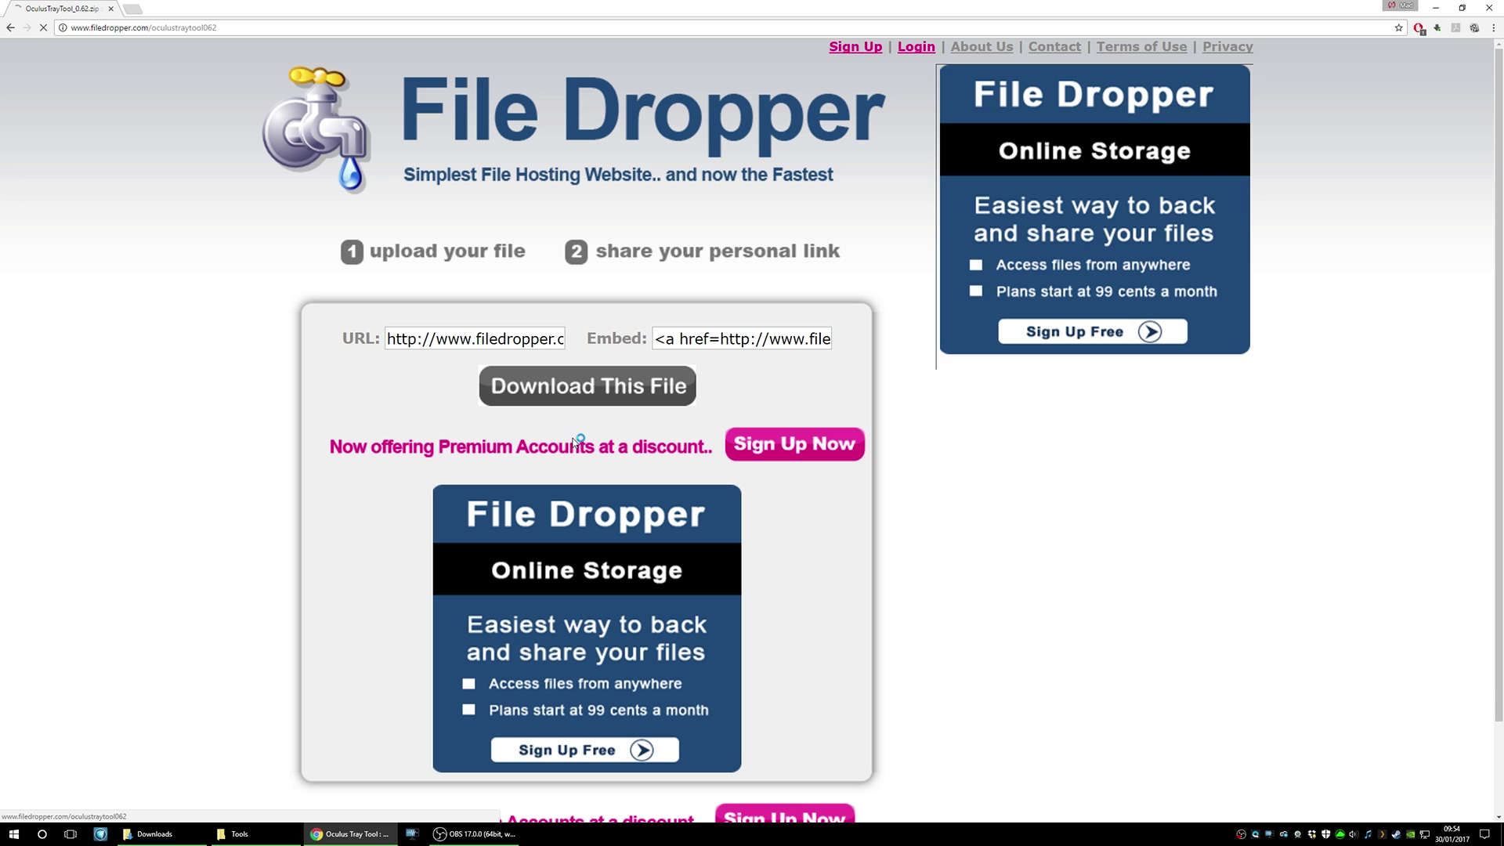
left_click(513, 405)
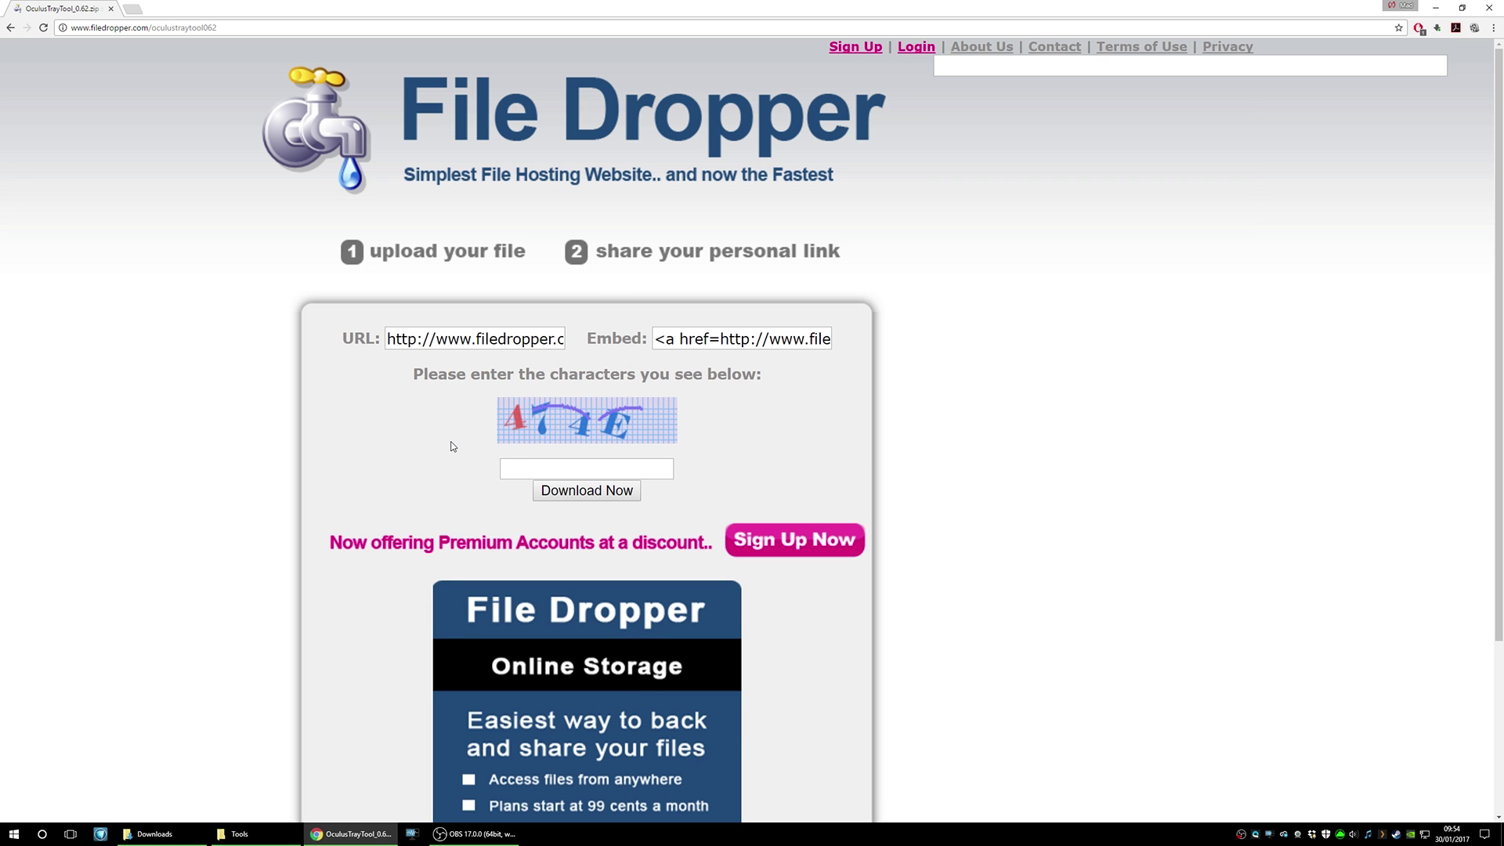
left_click(1436, 8)
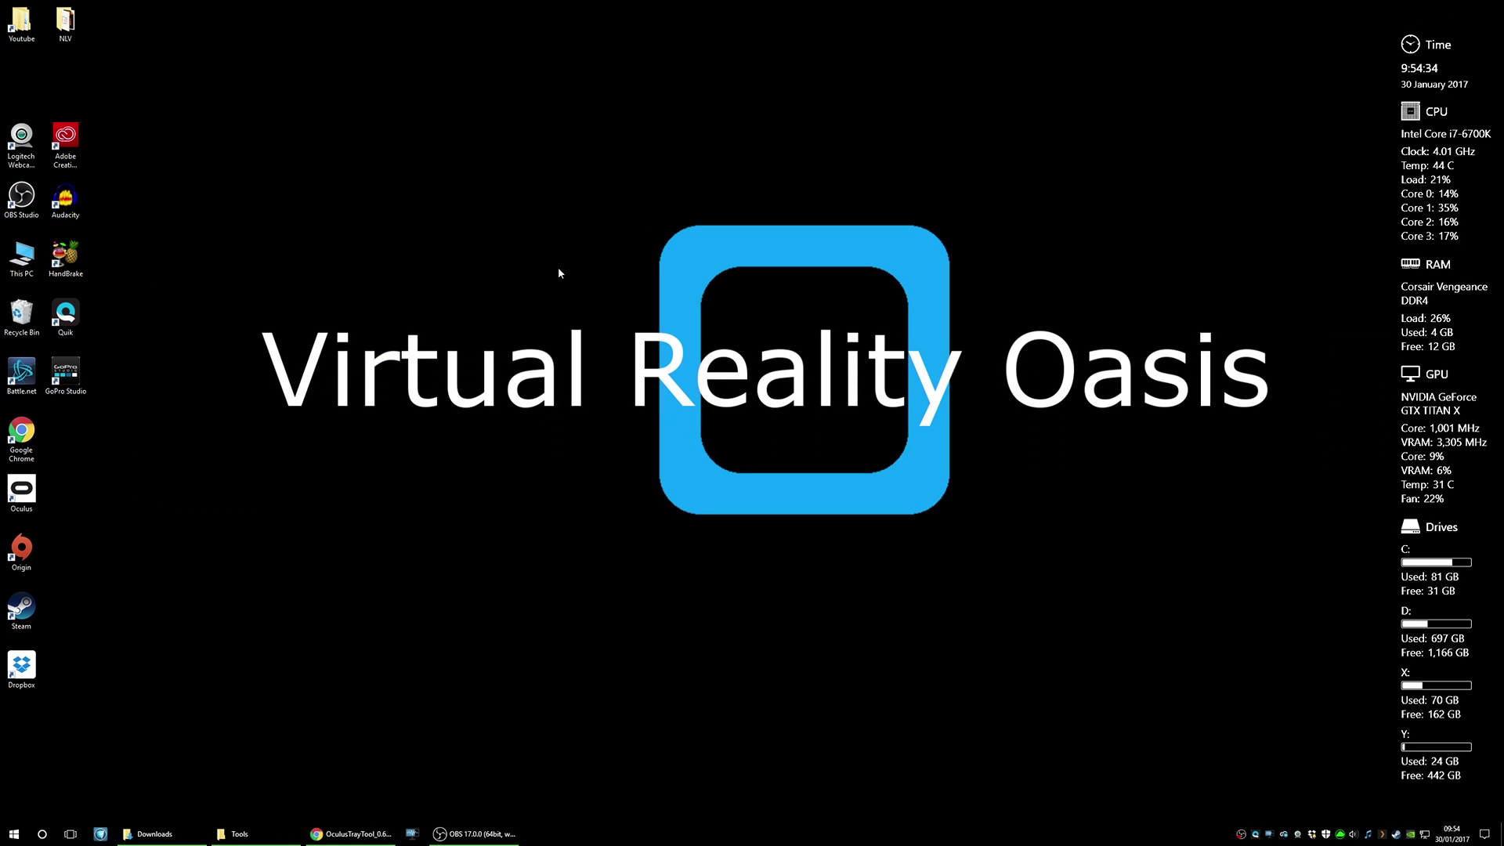
Extract OculusTrayTool_0.62.zip into the Downloads folder
left_click(156, 833)
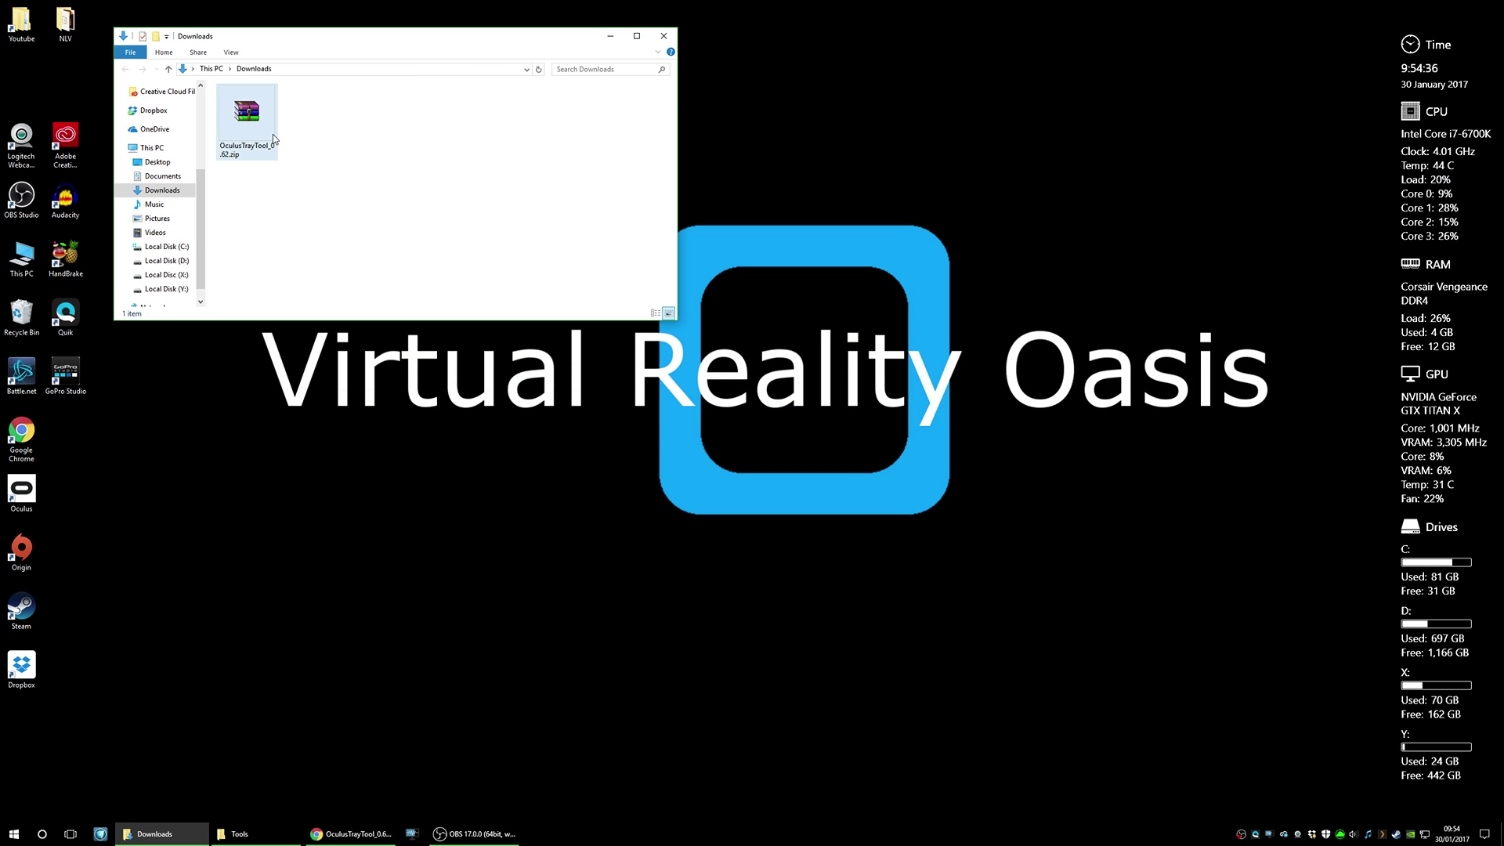
right_click(266, 122)
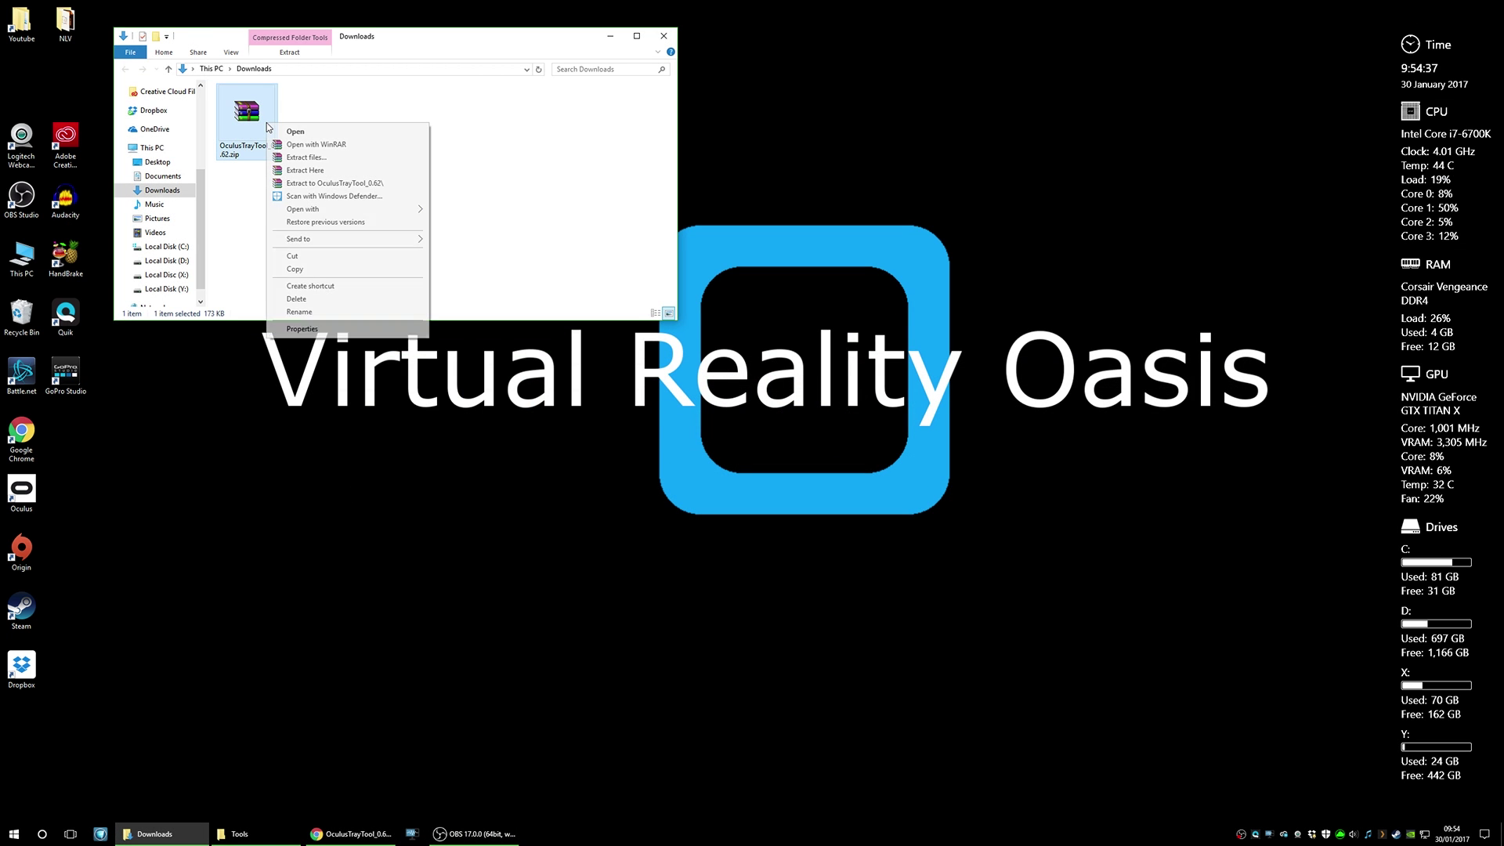
left_click(316, 170)
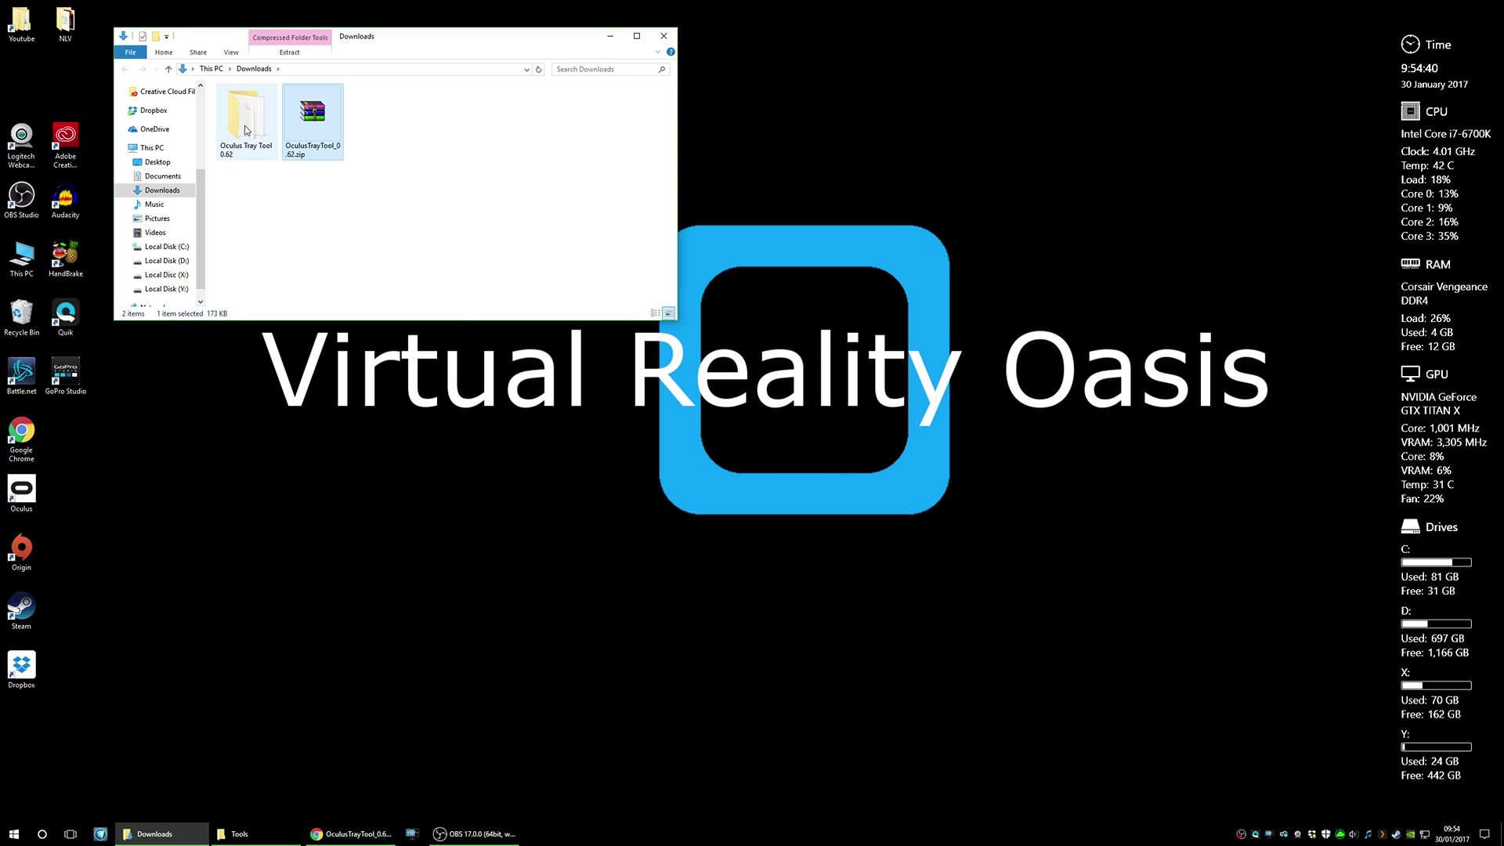
Move the extracted Oculus Tray Tool 0.62 folder into D:\Stuff\Tools and open it
right_click(247, 130)
left_click(335, 346)
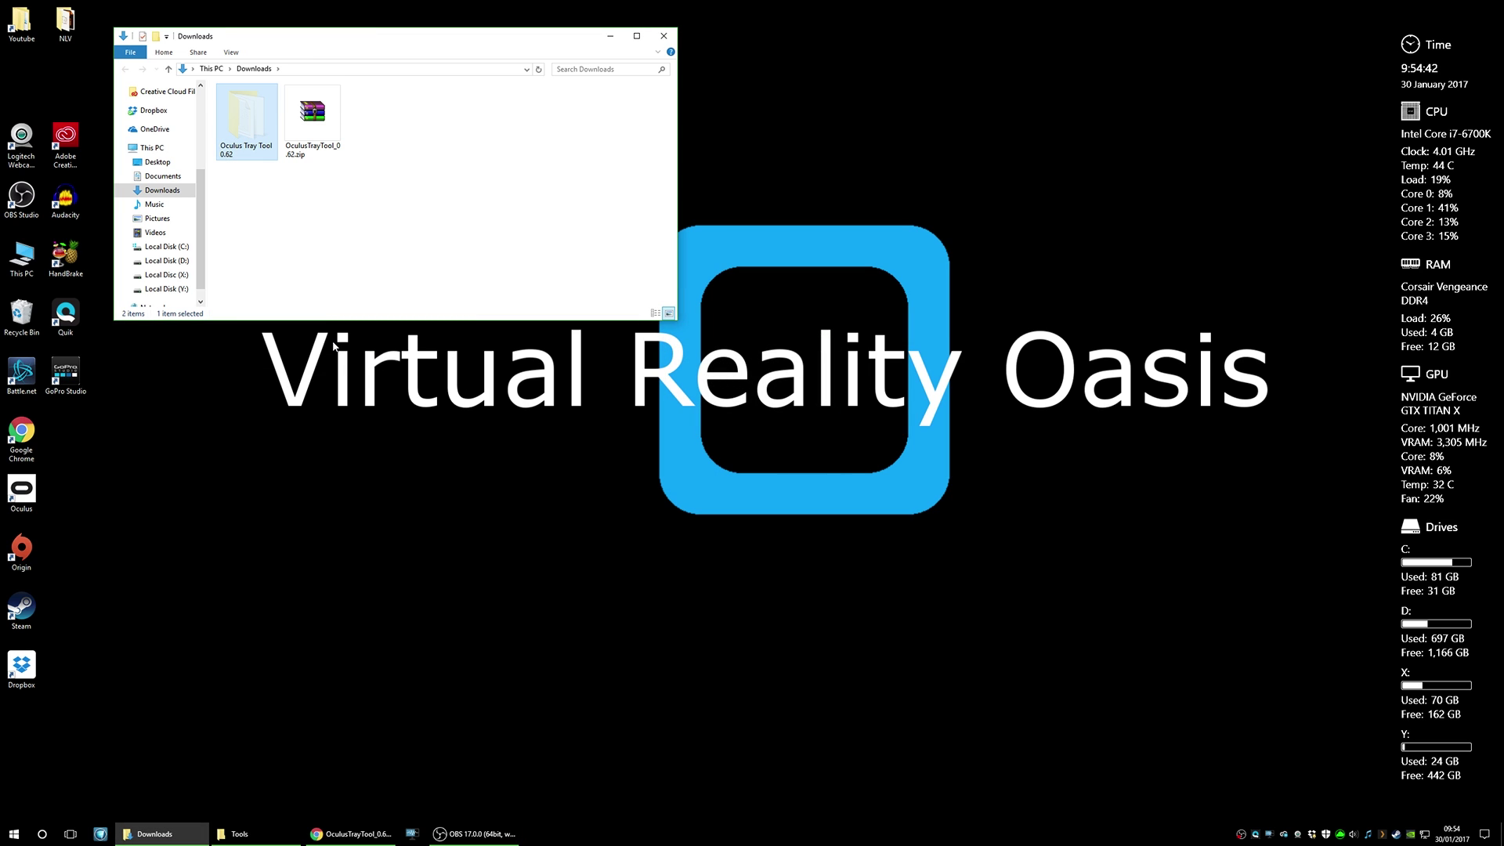
left_click(240, 833)
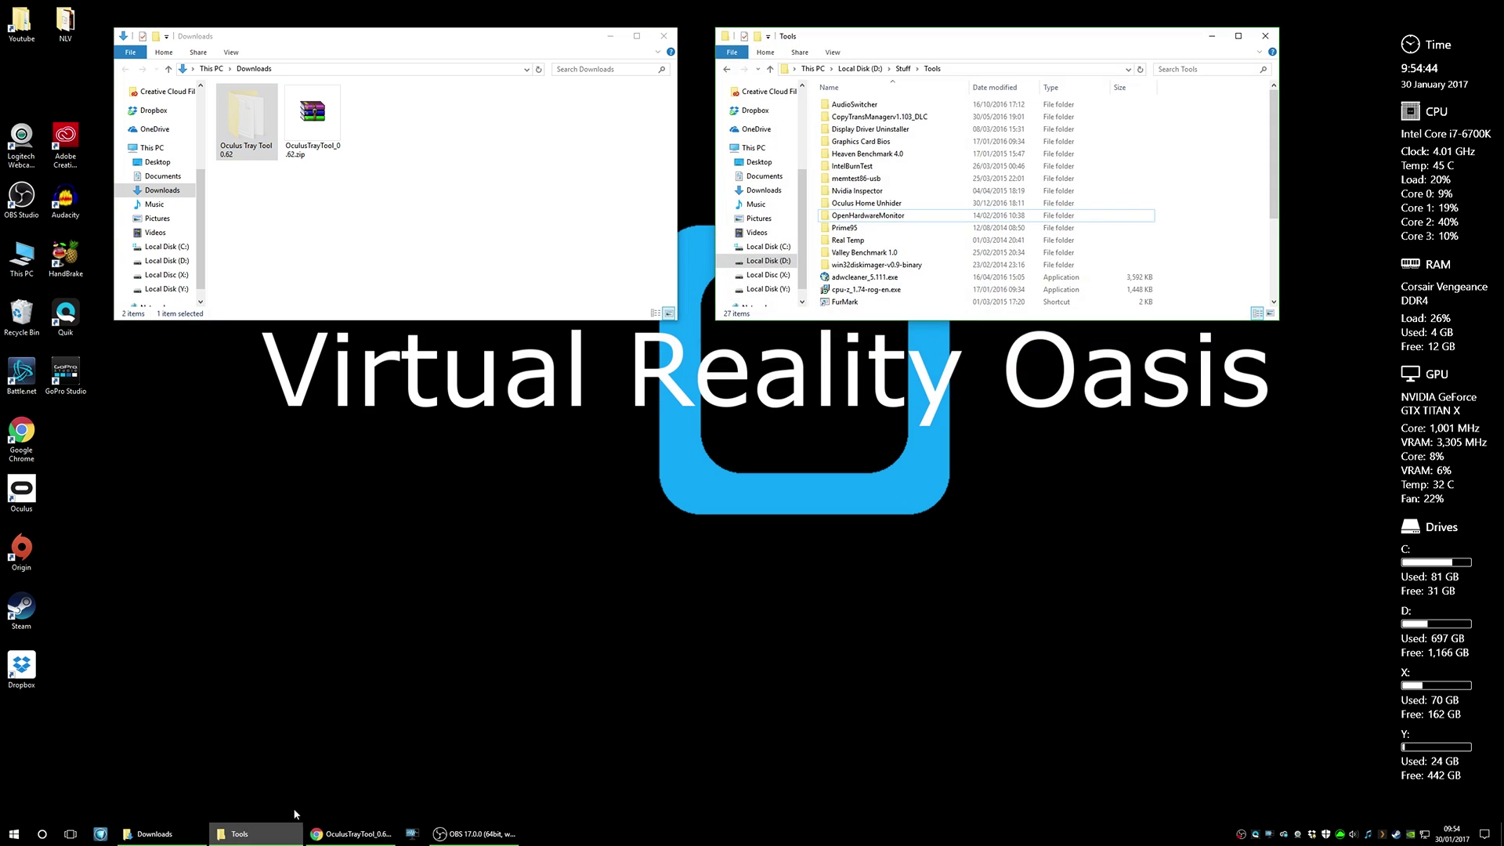
right_click(957, 191)
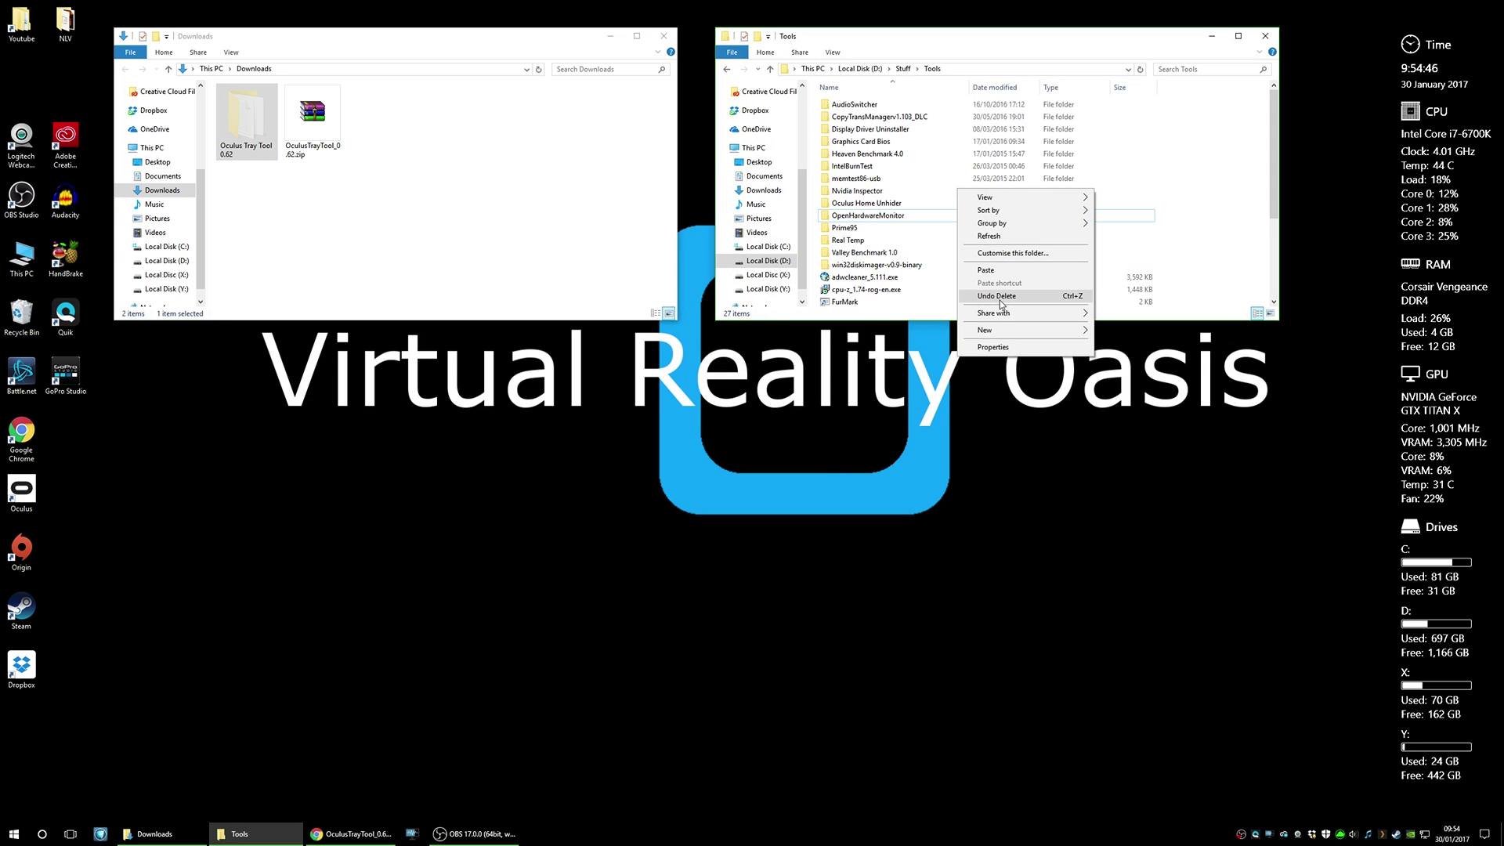
left_click(1009, 274)
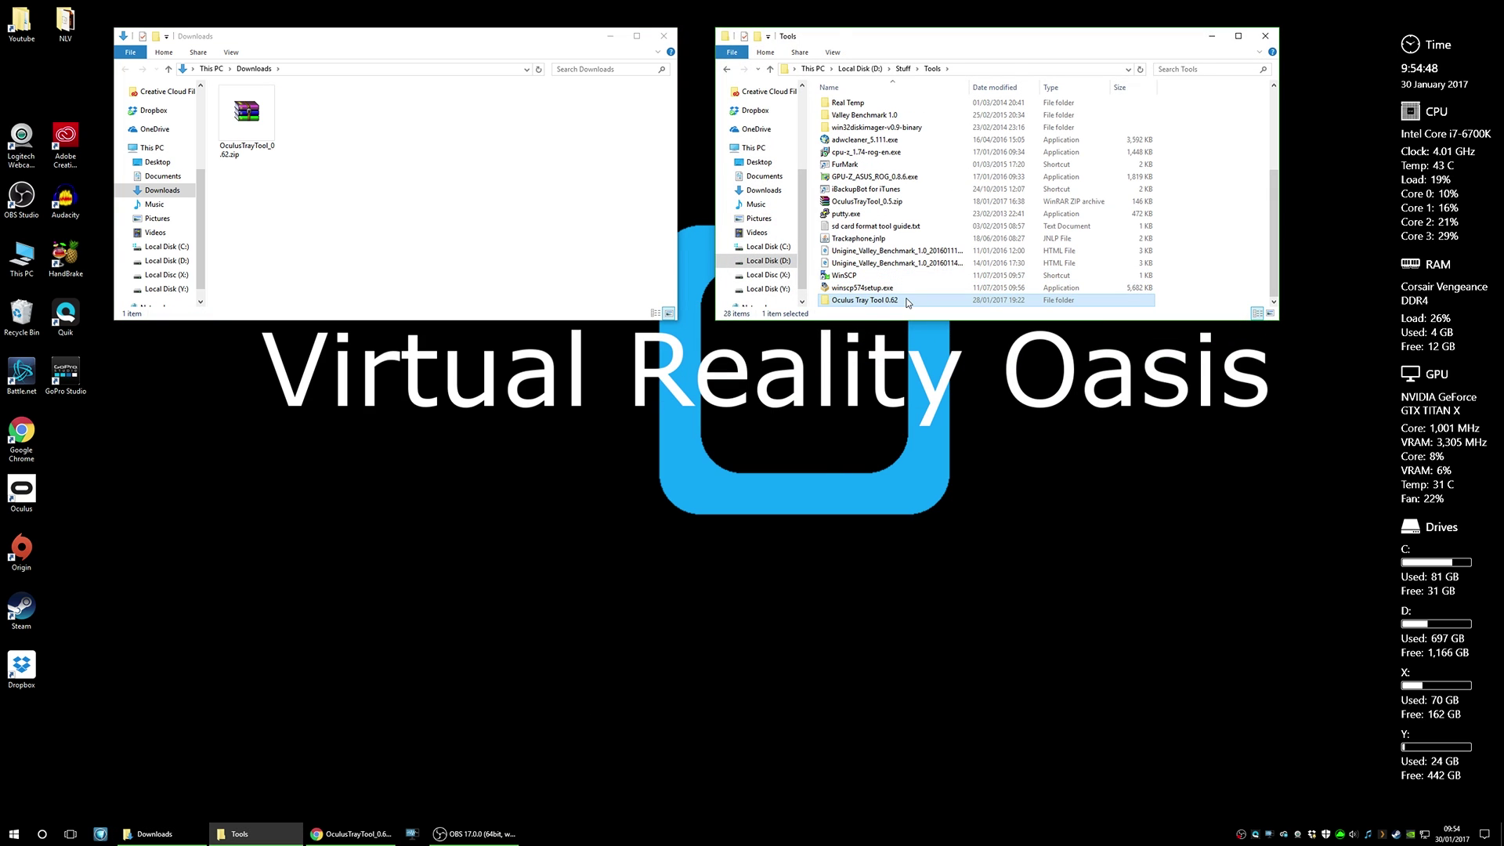
double_click(901, 277)
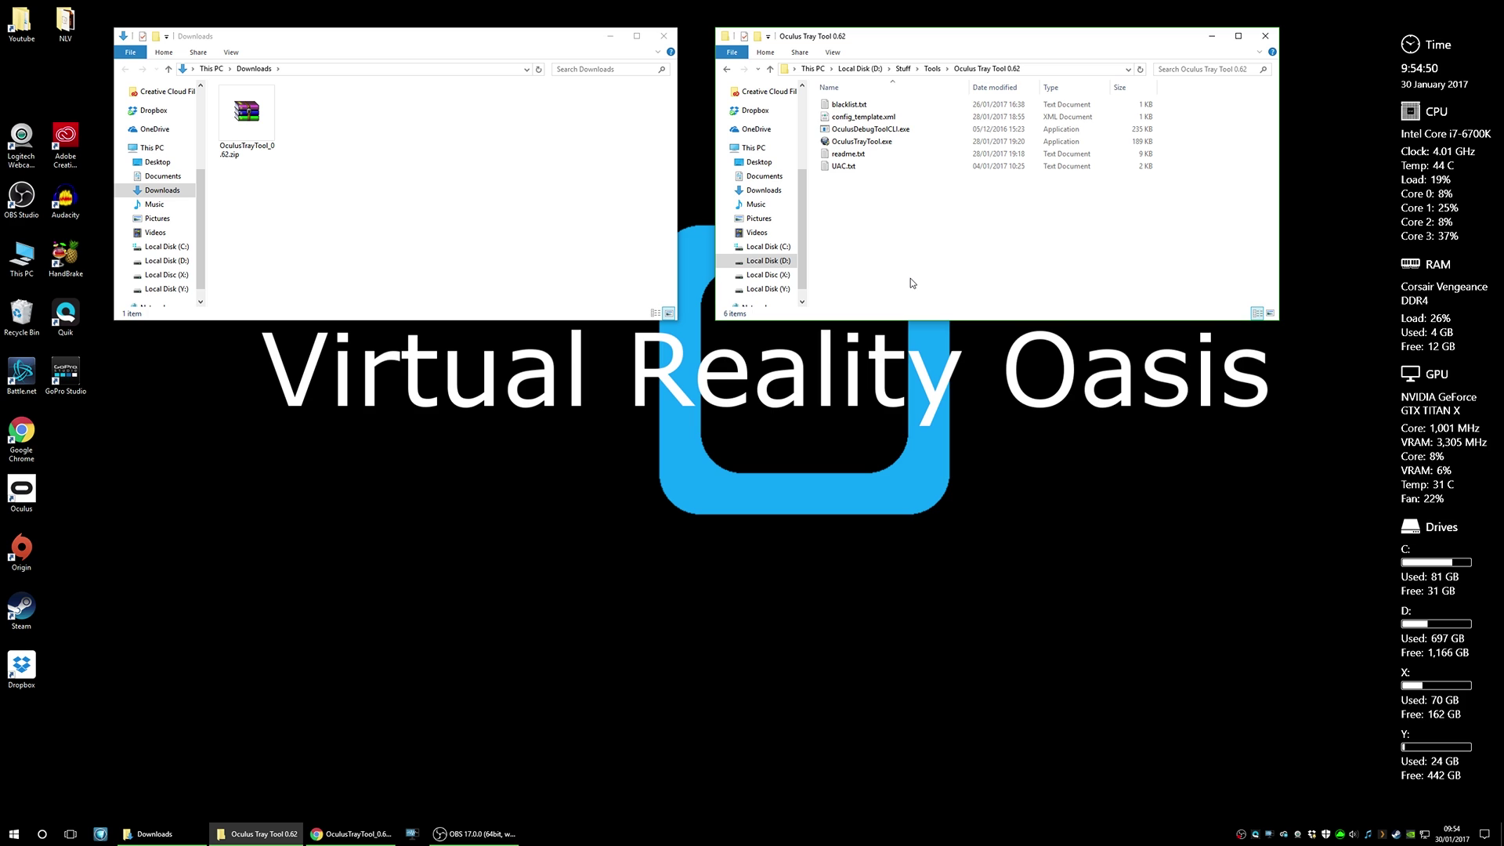
Enable 'Run this program as an administrator' in OculusTrayTool.exe's Compatibility properties
left_click(861, 143)
right_click(861, 146)
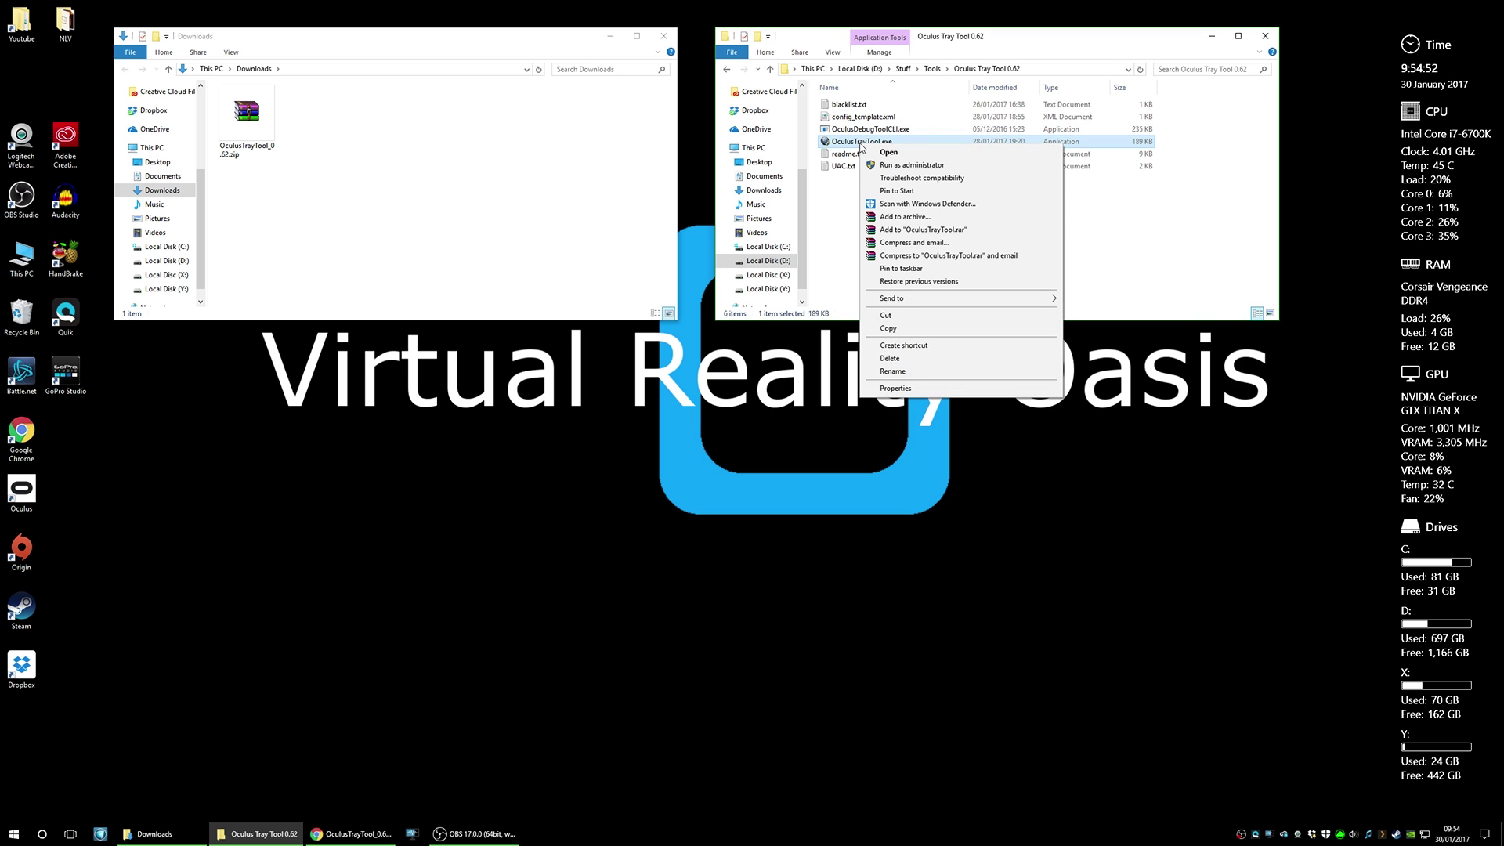
left_click(896, 388)
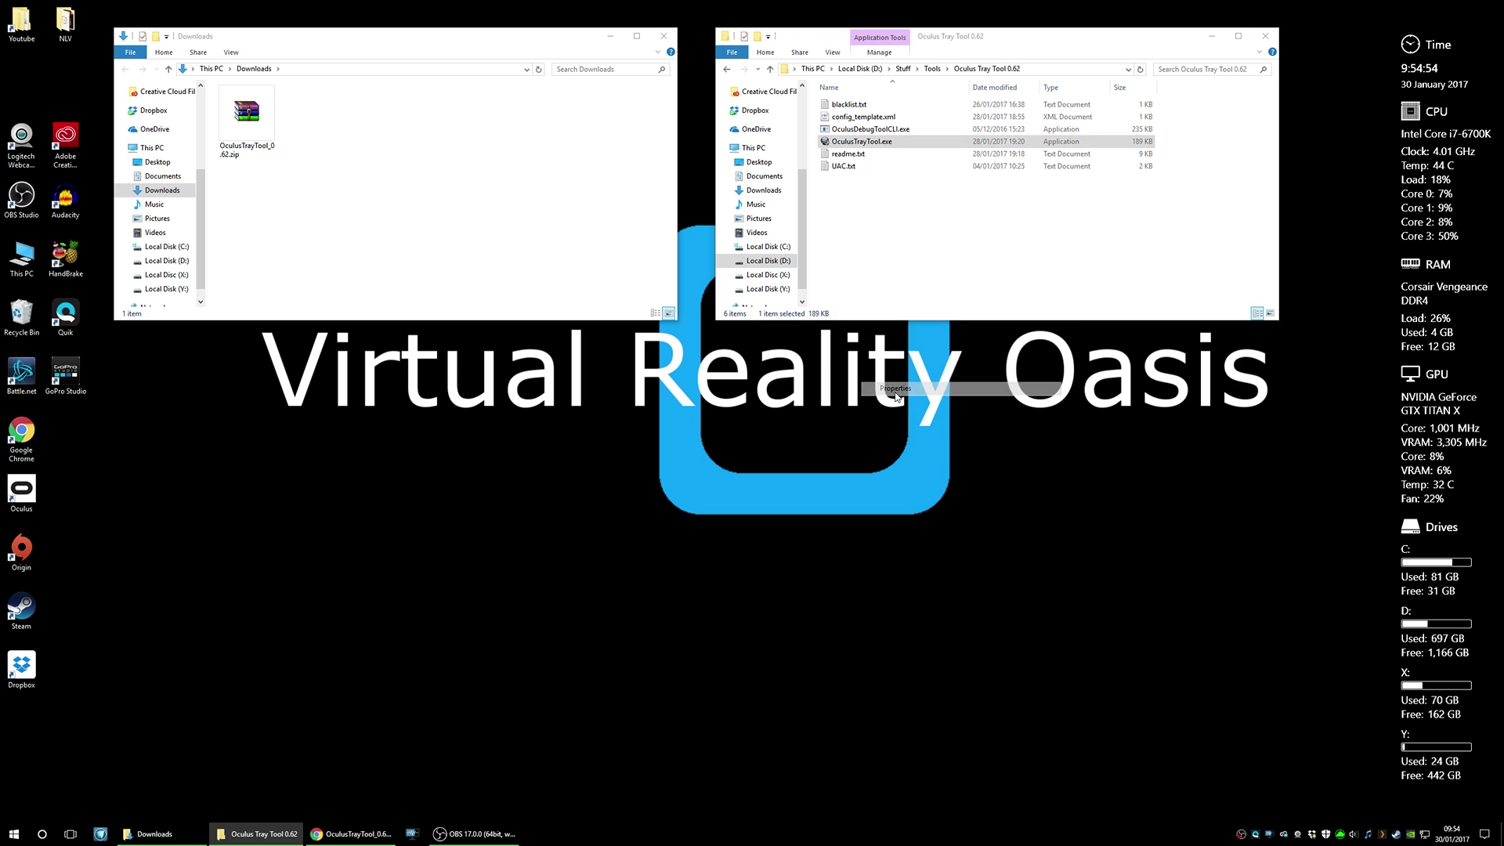
left_click(918, 173)
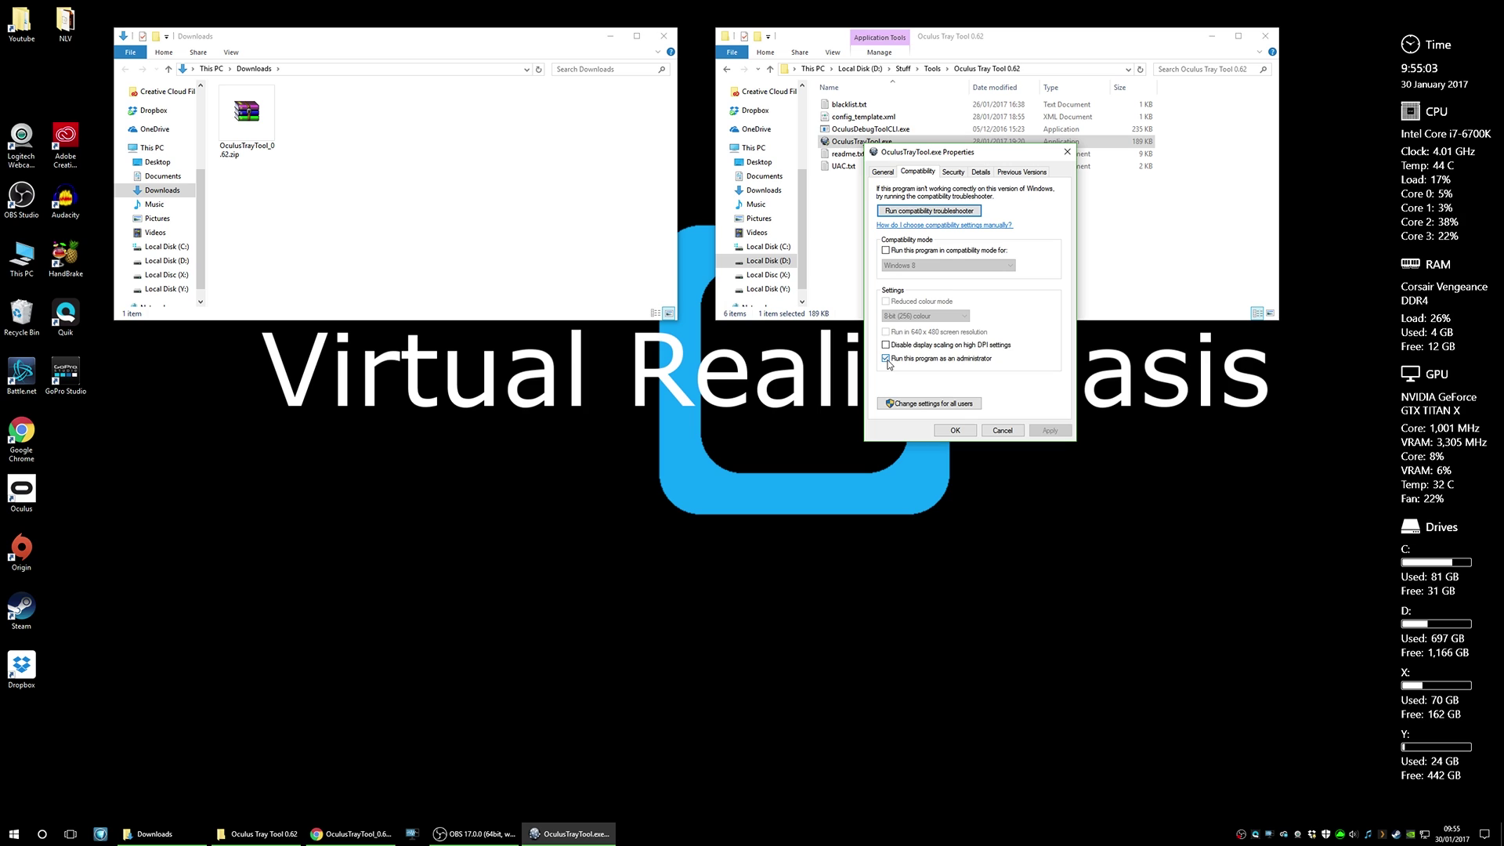
left_click(955, 430)
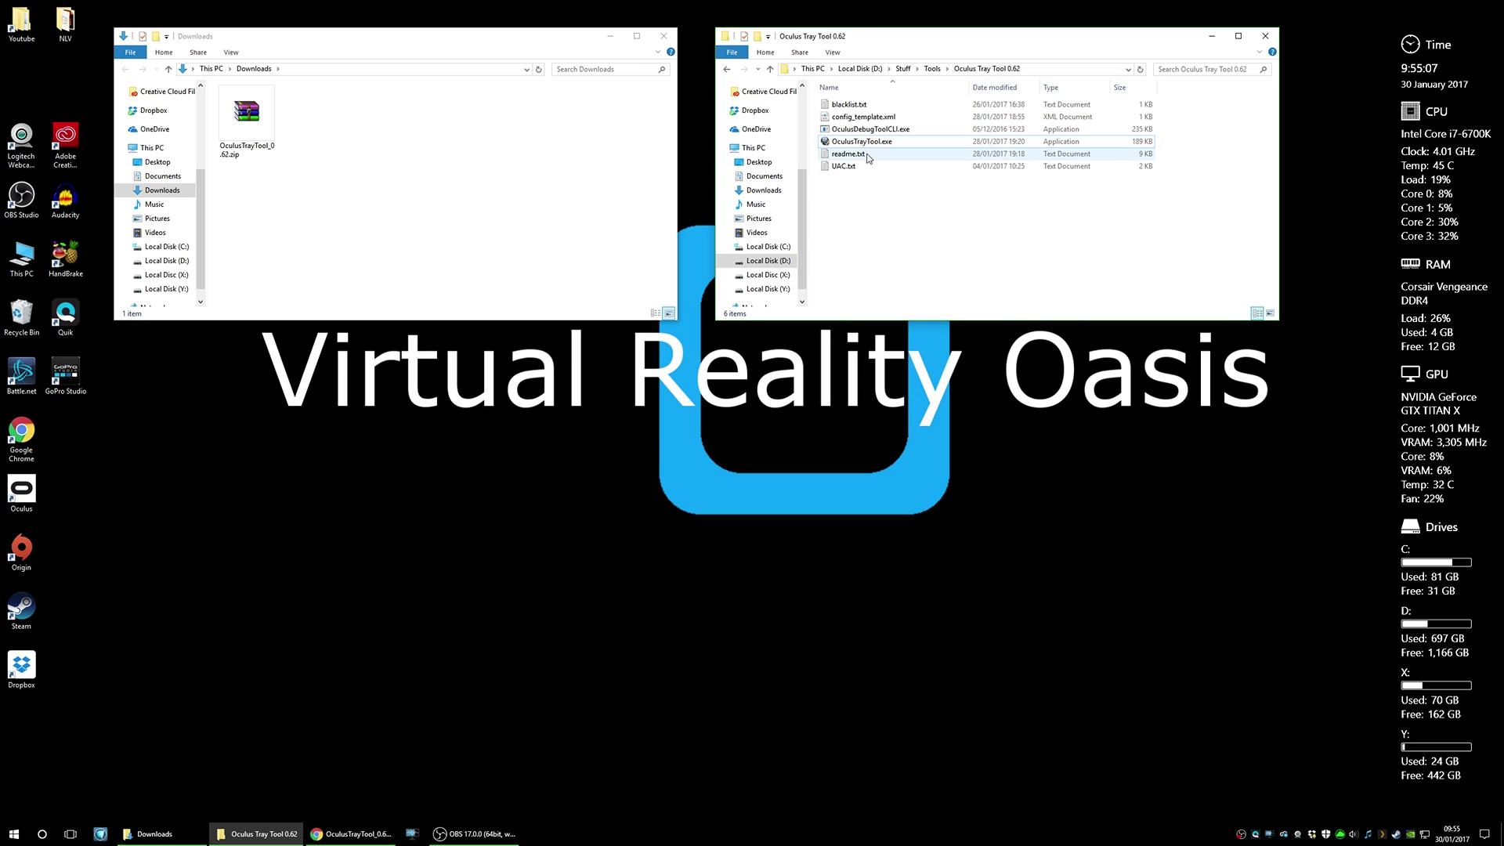
Launch OculusTrayTool.exe and expand its window to show the service and Visual HUD settings
left_click(888, 142)
double_click(887, 142)
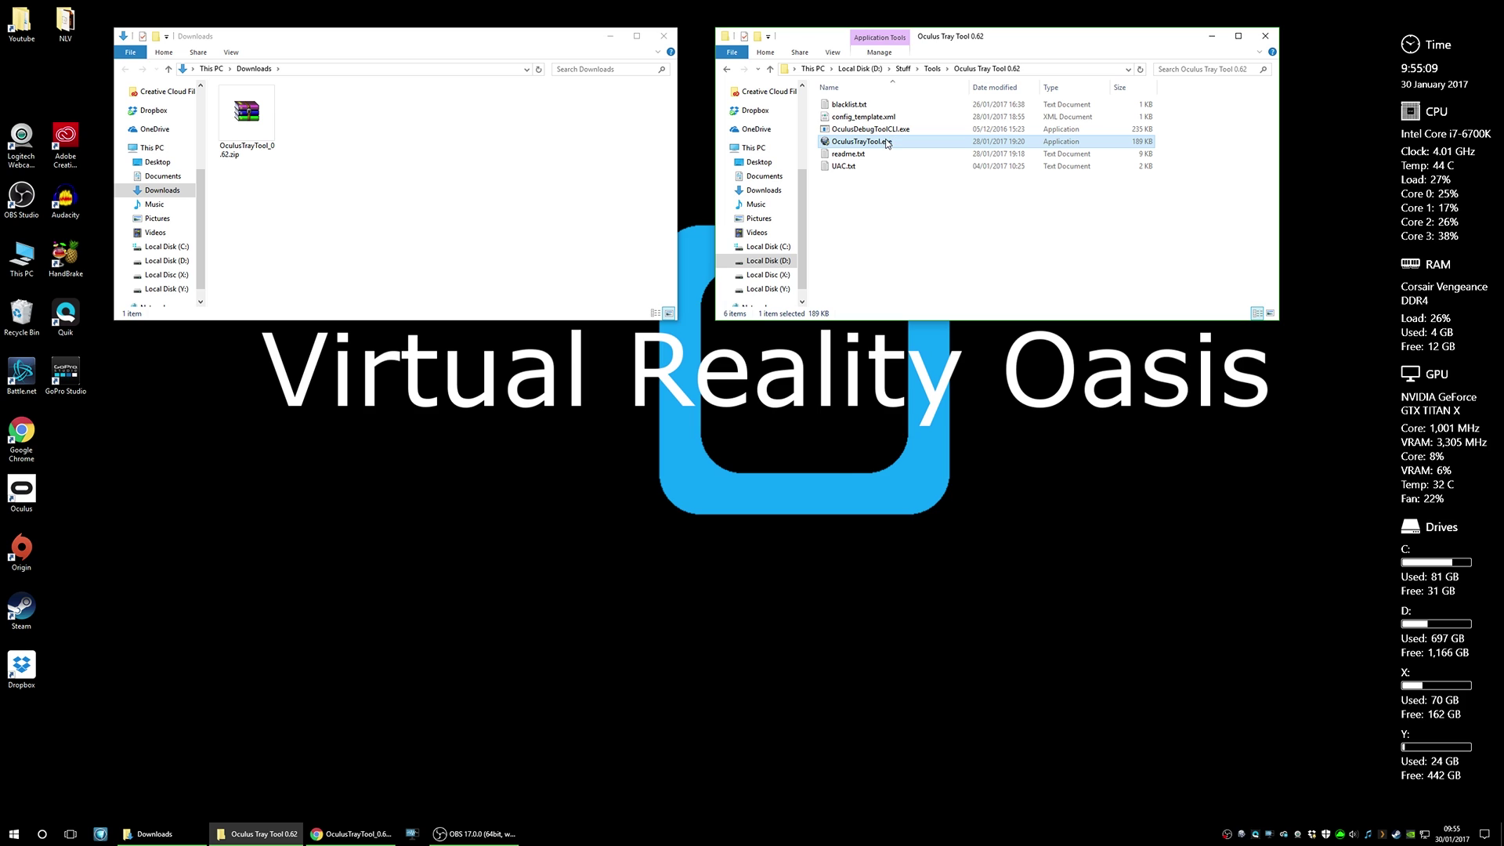
left_click_drag(755, 301, 394, 451)
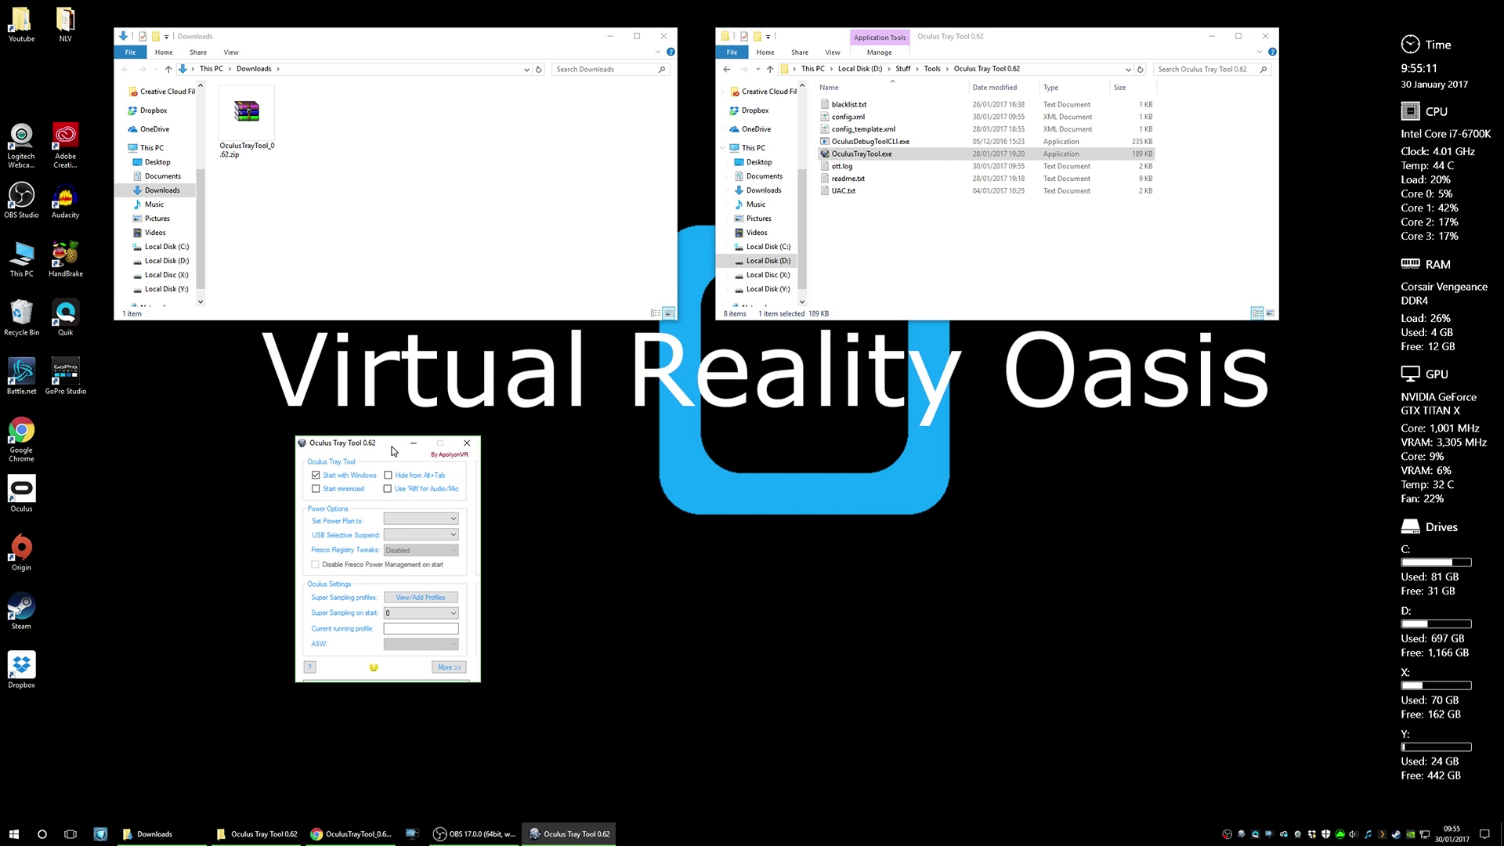
left_click(448, 667)
left_click_drag(509, 447, 396, 462)
Enable Start with Windows, Start minimized and Hide from Alt+Tab
left_click(204, 491)
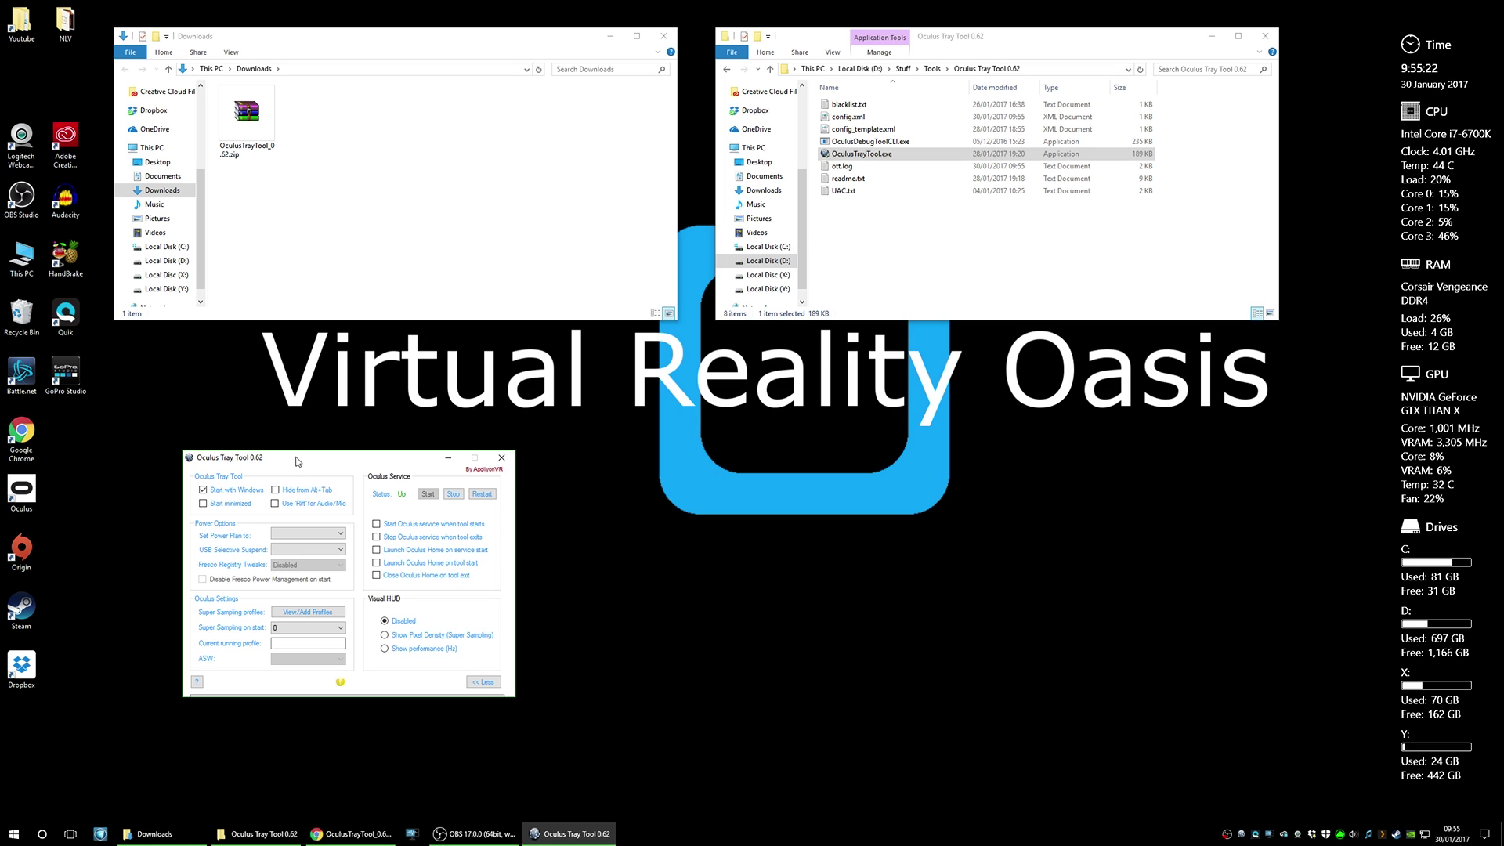
left_click(203, 503)
left_click(275, 490)
Choose High Performance from the Set Power Plan to dropdown
left_click(292, 533)
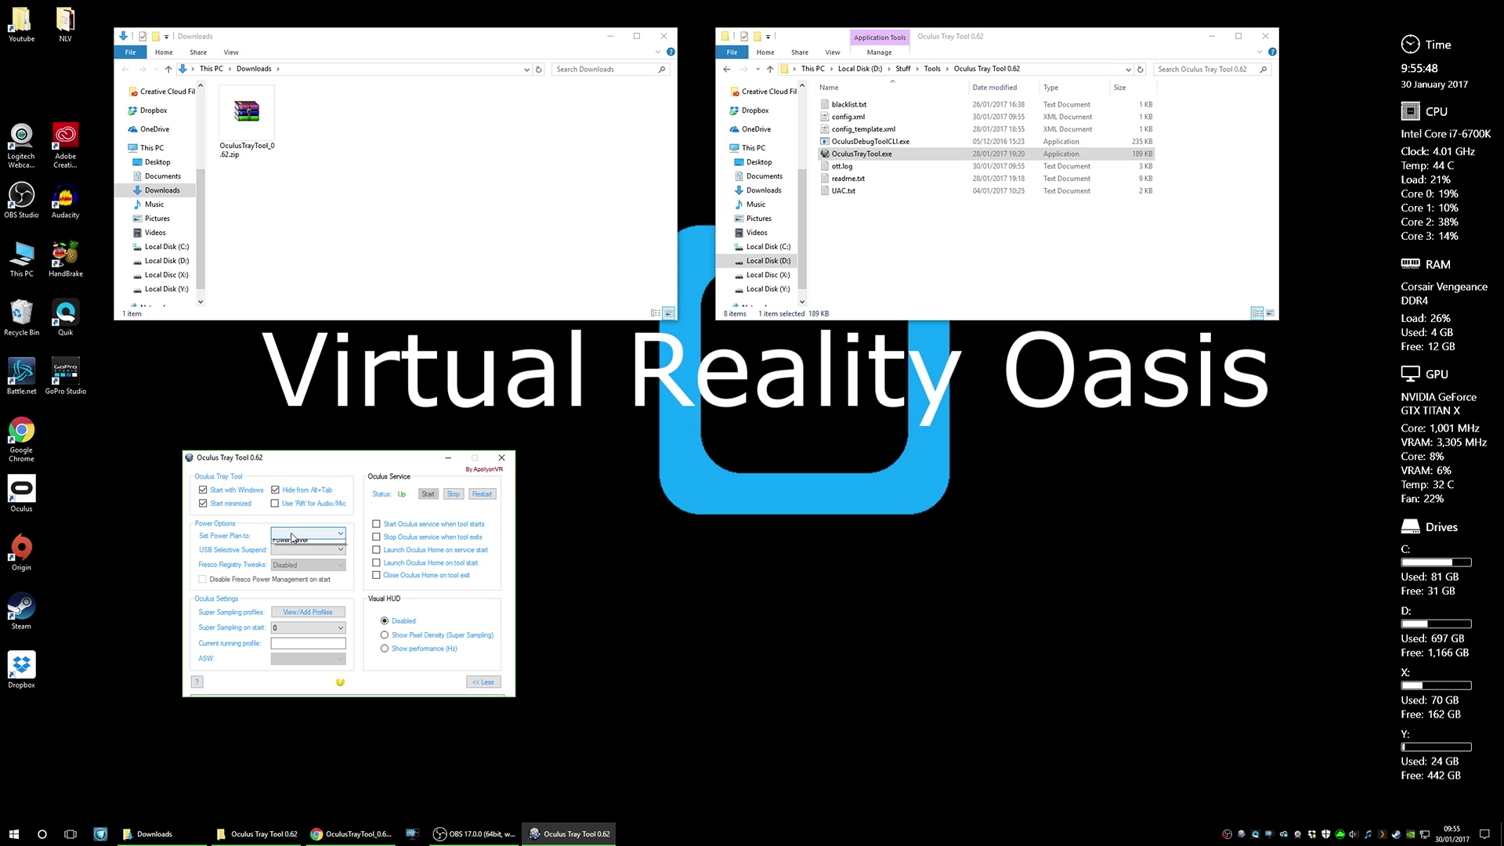
left_click(319, 547)
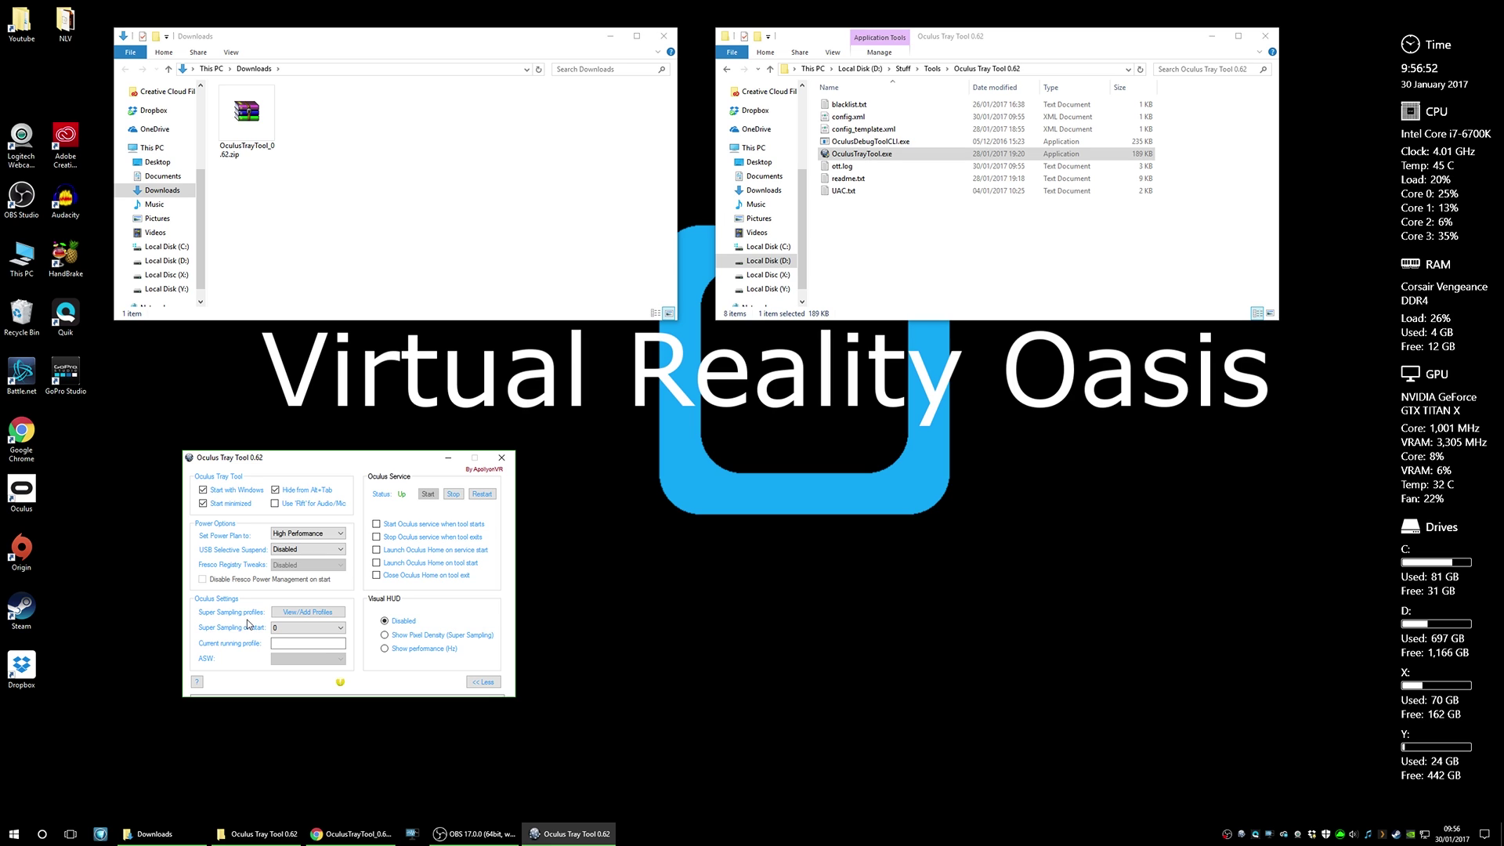
left_click(298, 615)
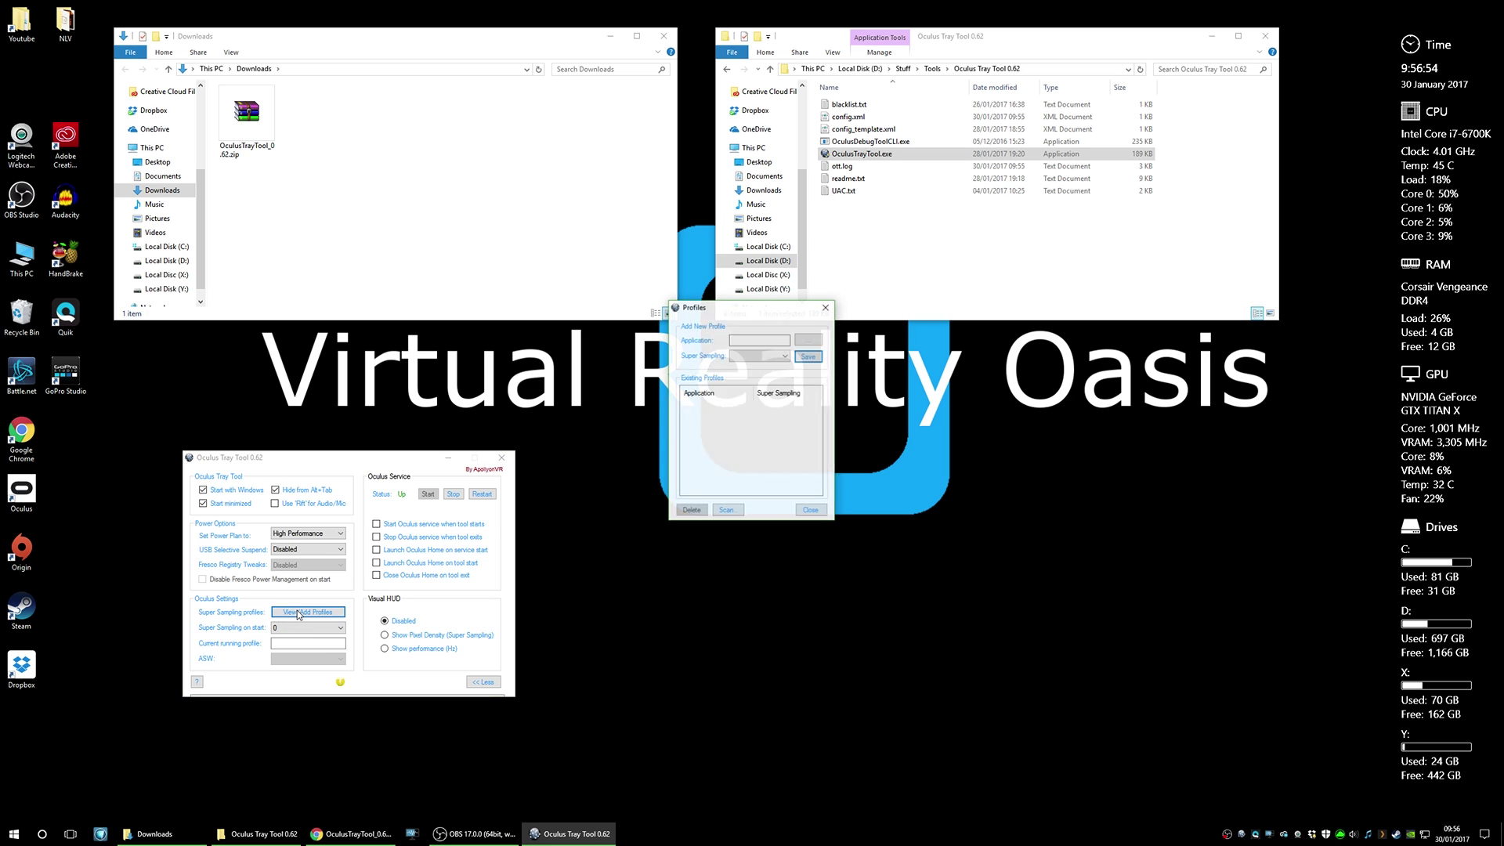
left_click_drag(696, 425, 658, 552)
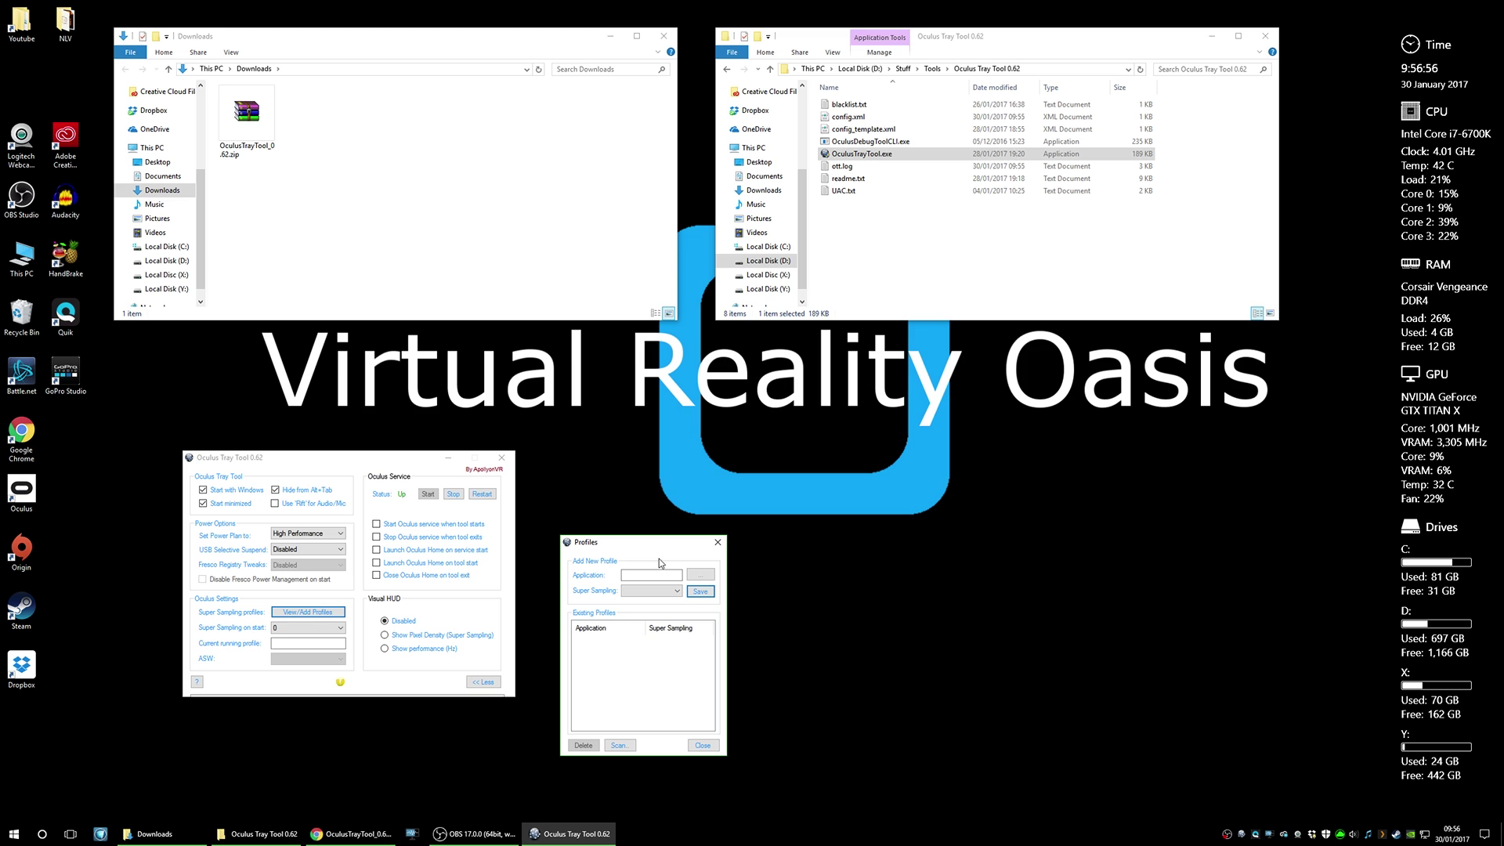
left_click(619, 745)
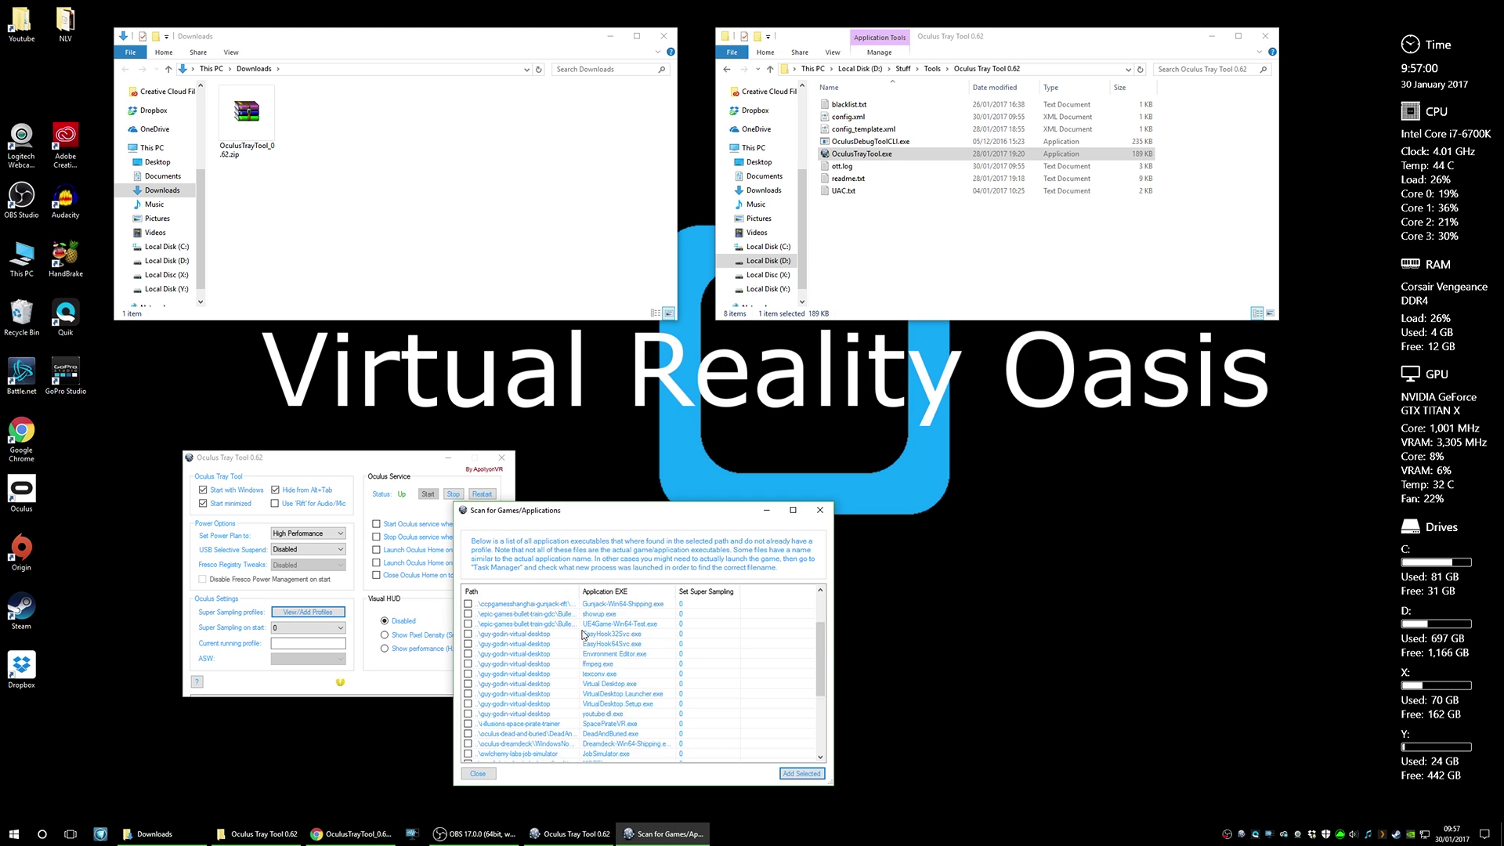
scroll(584, 634, "down", 3)
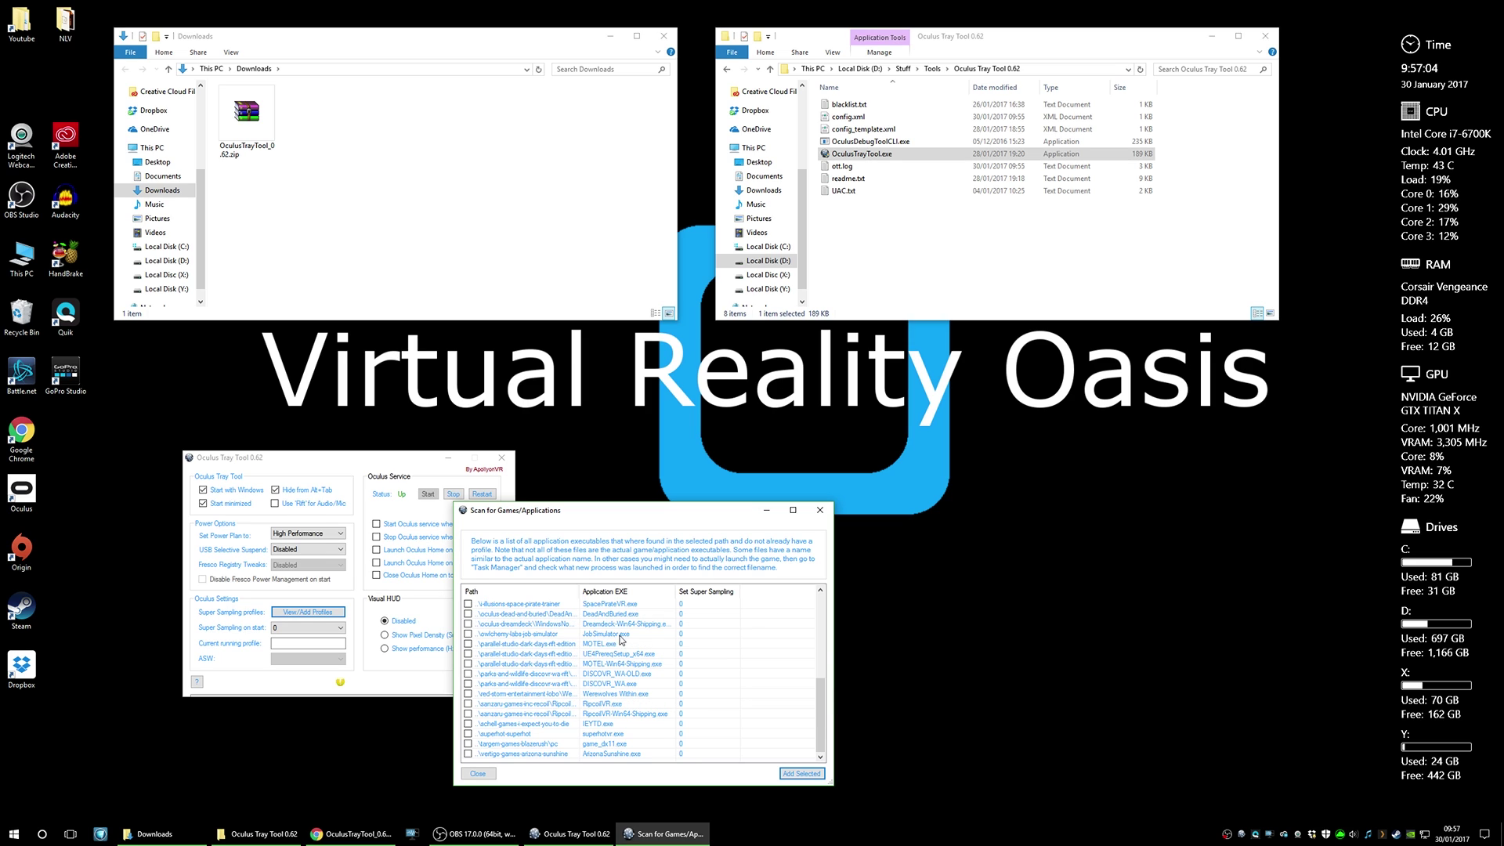
left_click(468, 605)
left_click(468, 604)
left_click(820, 510)
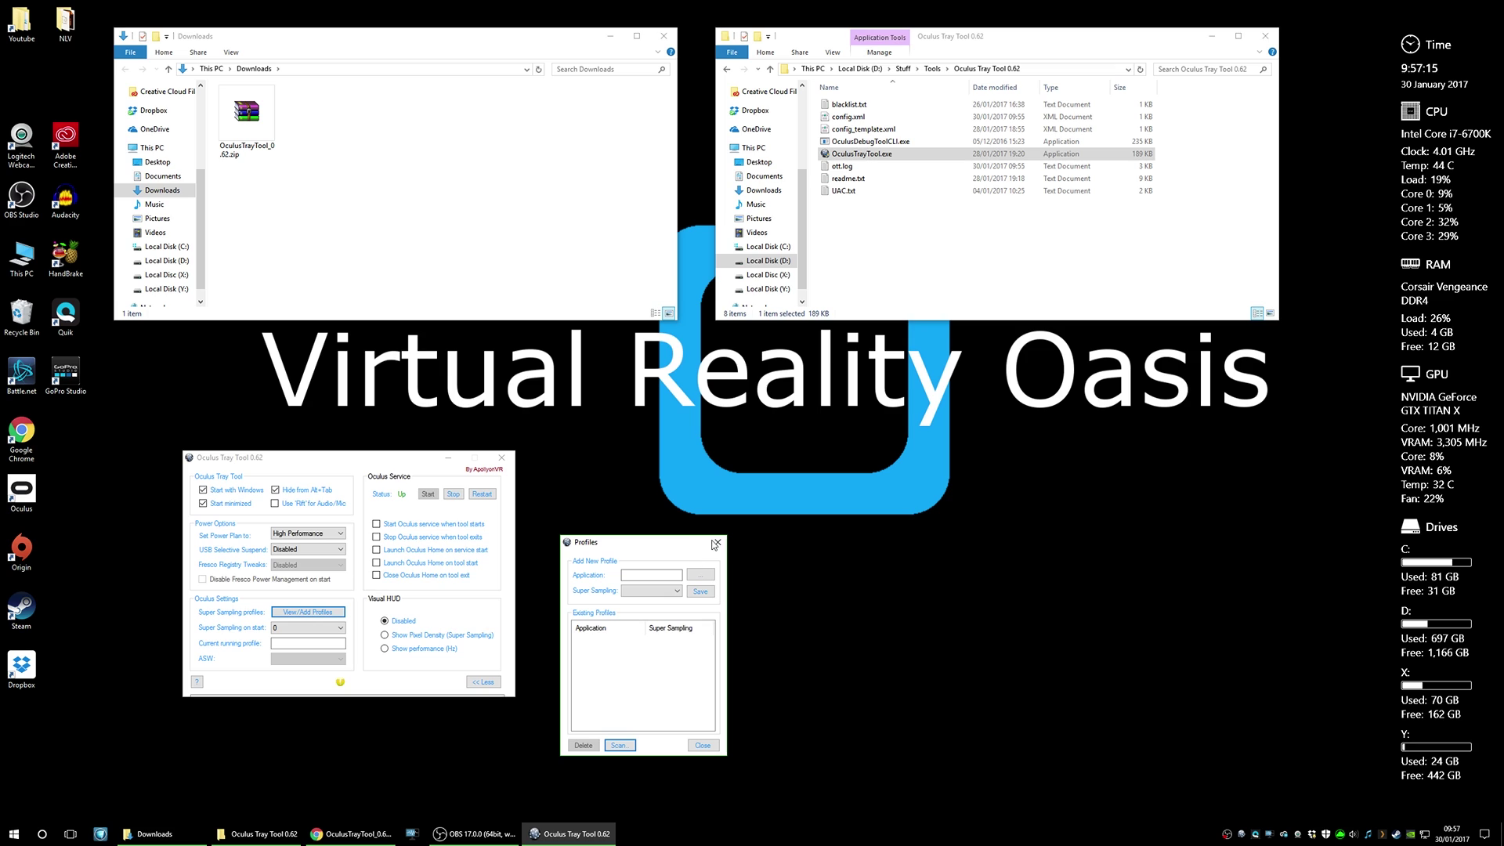
left_click(703, 745)
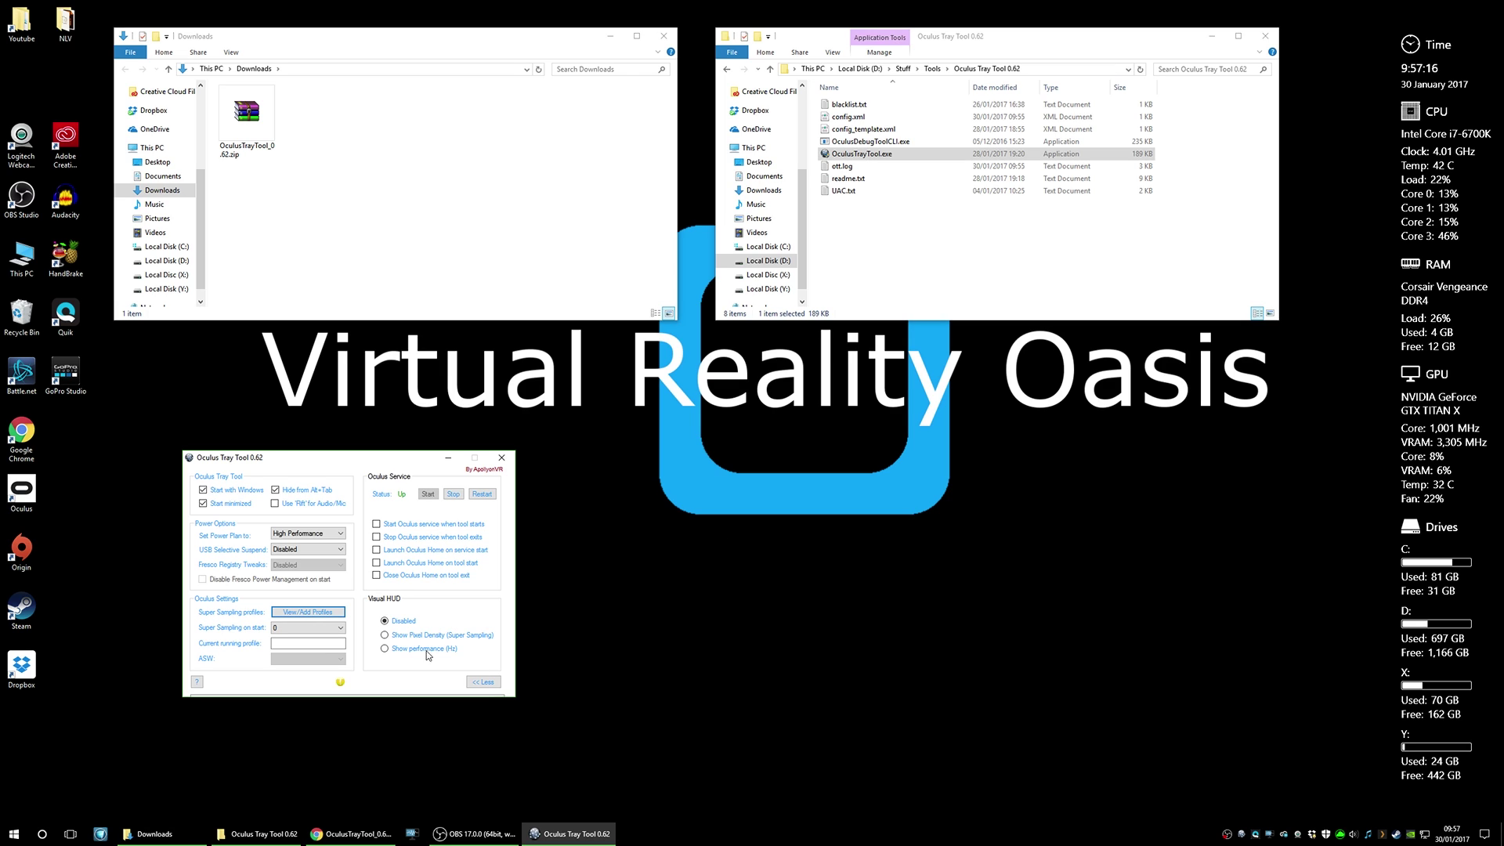
Select 1.5 in the Super Sampling on start dropdown
left_click(319, 628)
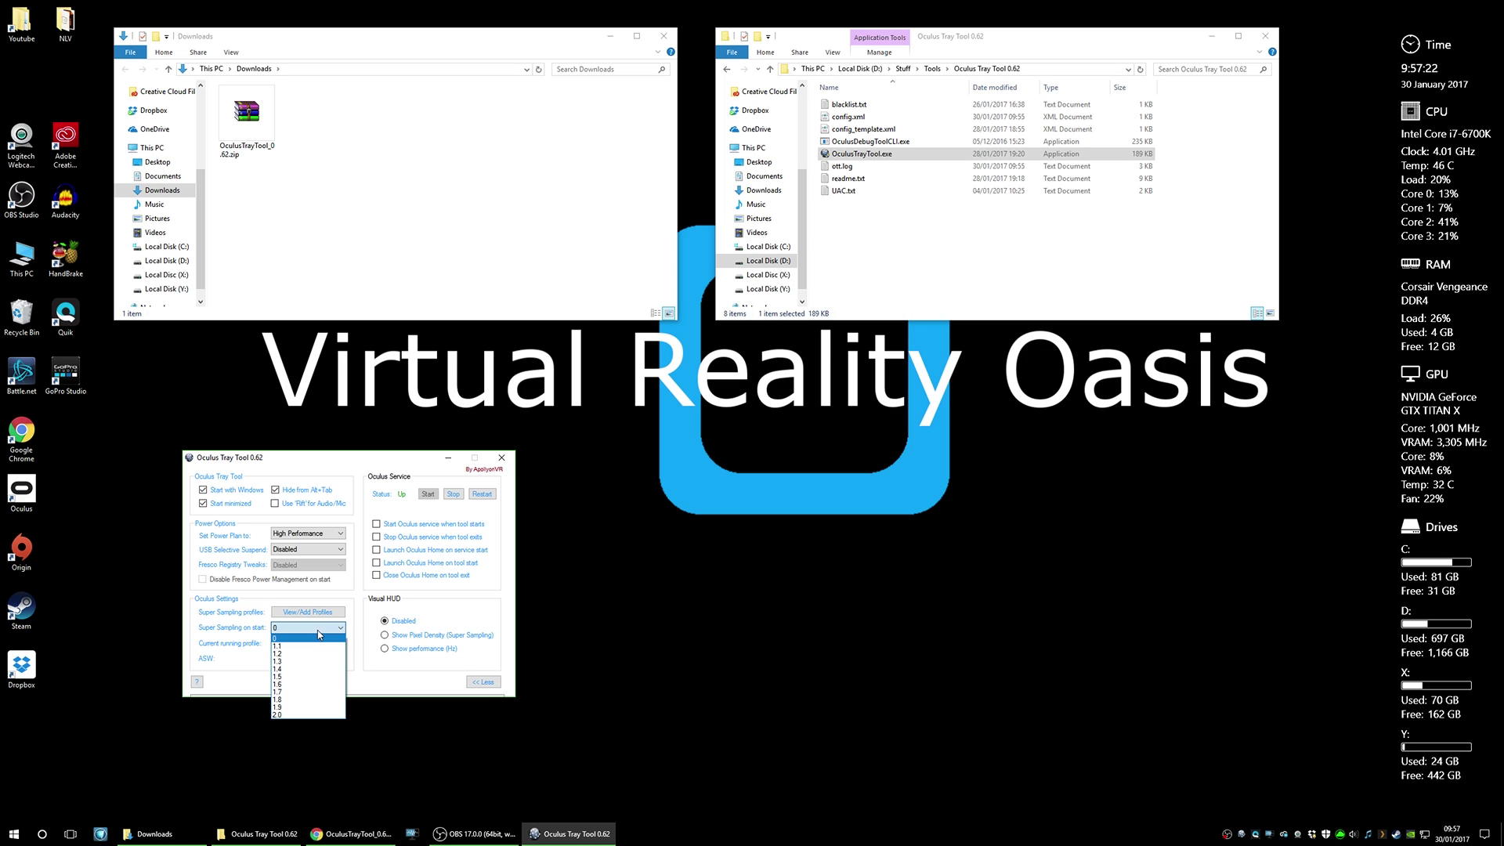
left_click(308, 676)
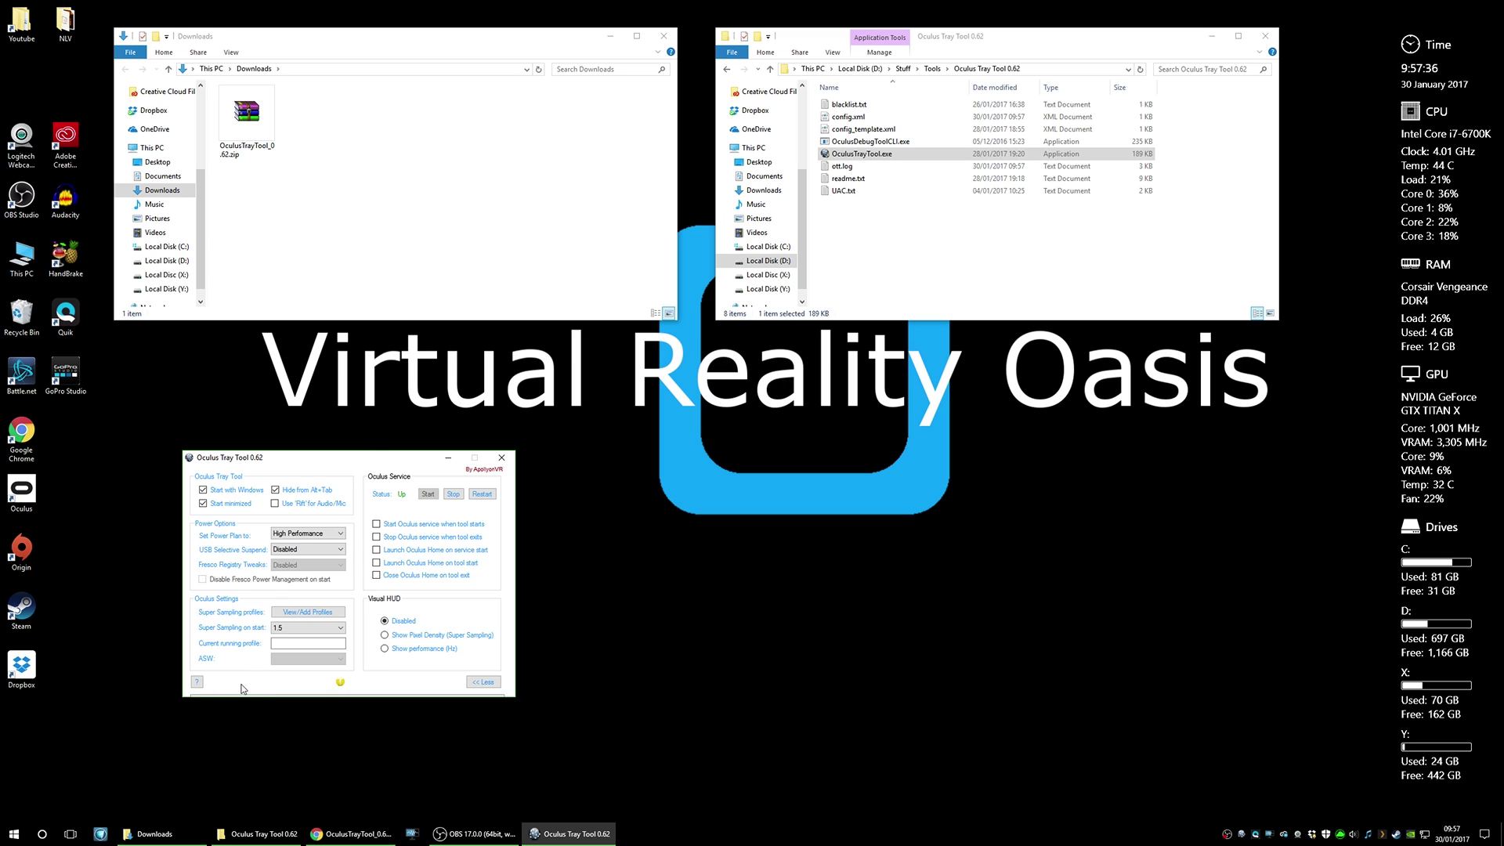
left_click(196, 682)
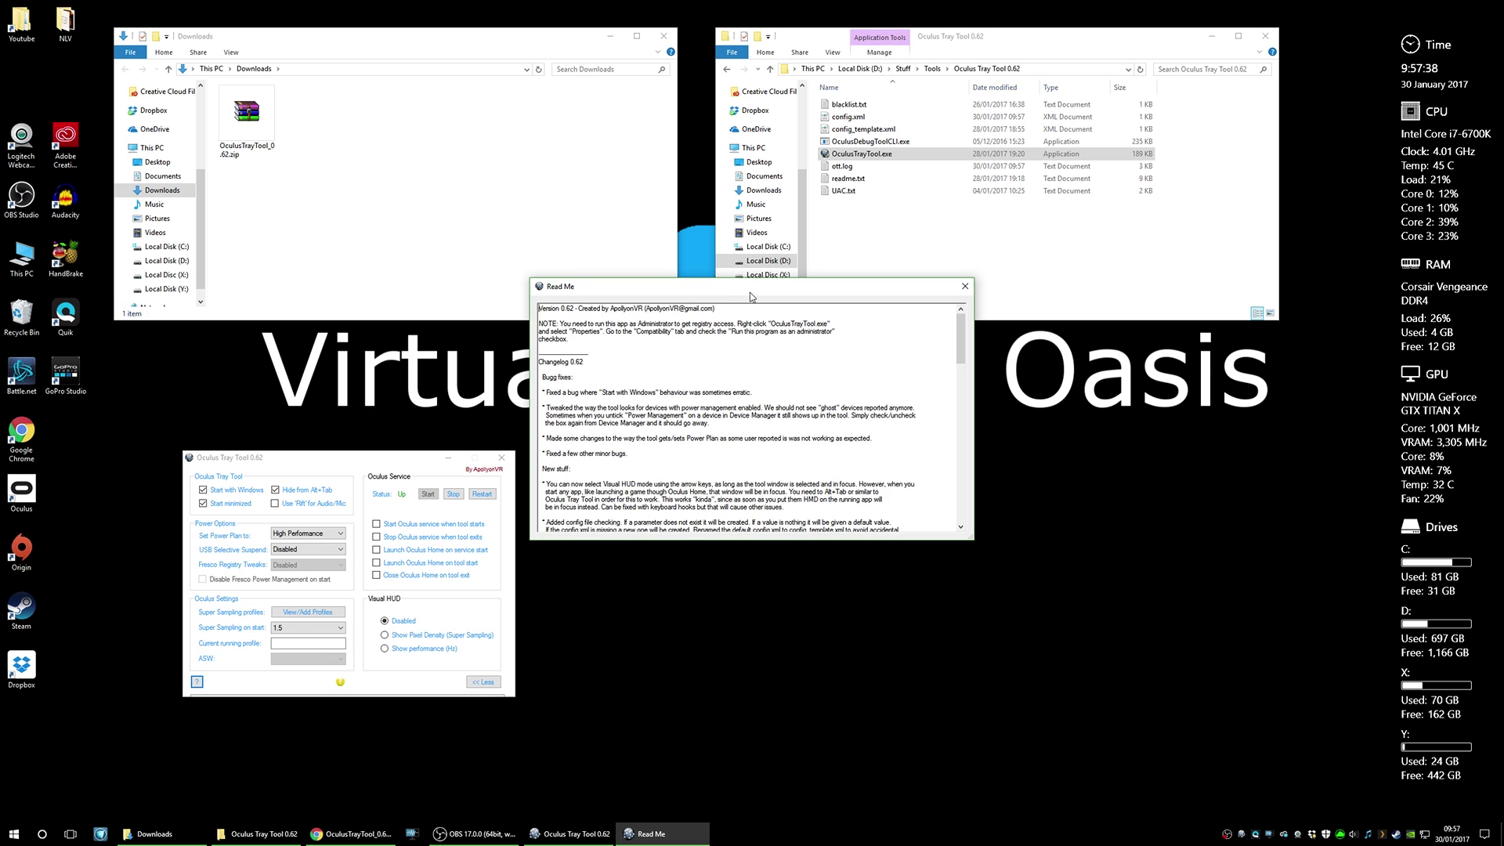
left_click_drag(750, 296, 787, 475)
scroll(684, 576, "down", 3)
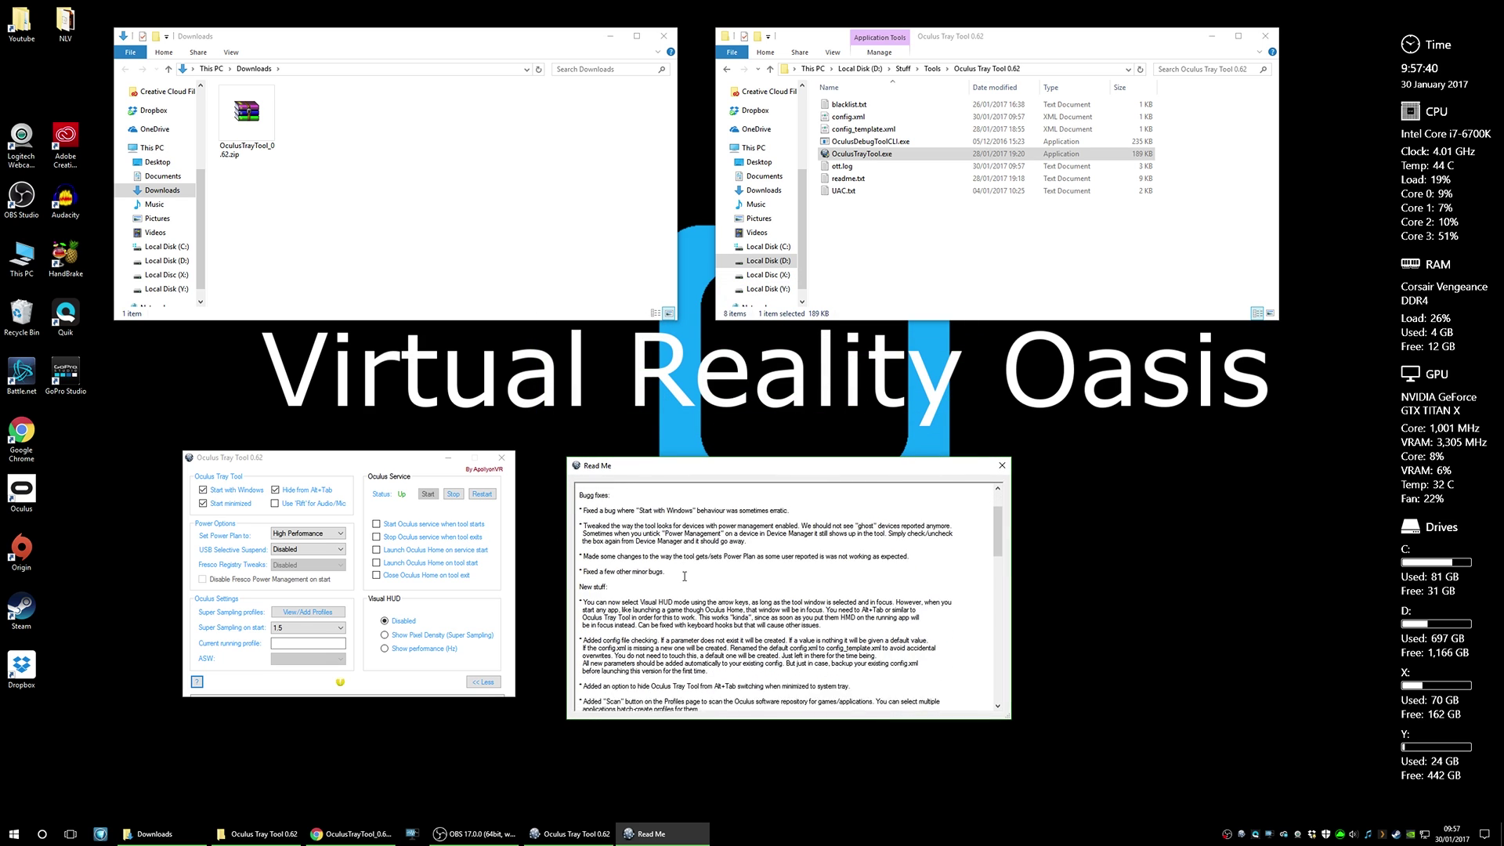
scroll(684, 576, "down", 15)
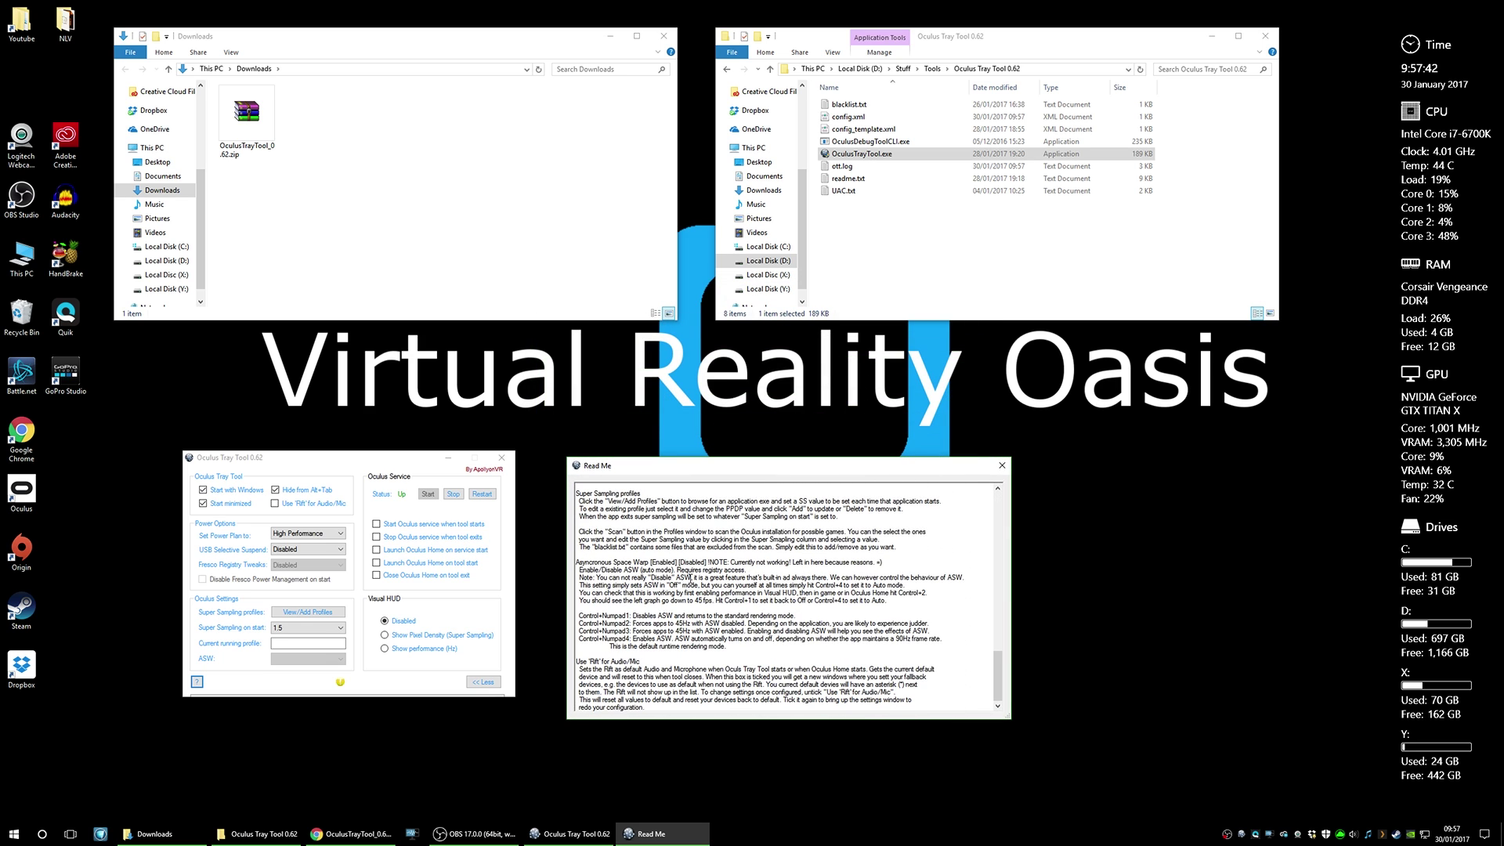
scroll(690, 577, "up", 18)
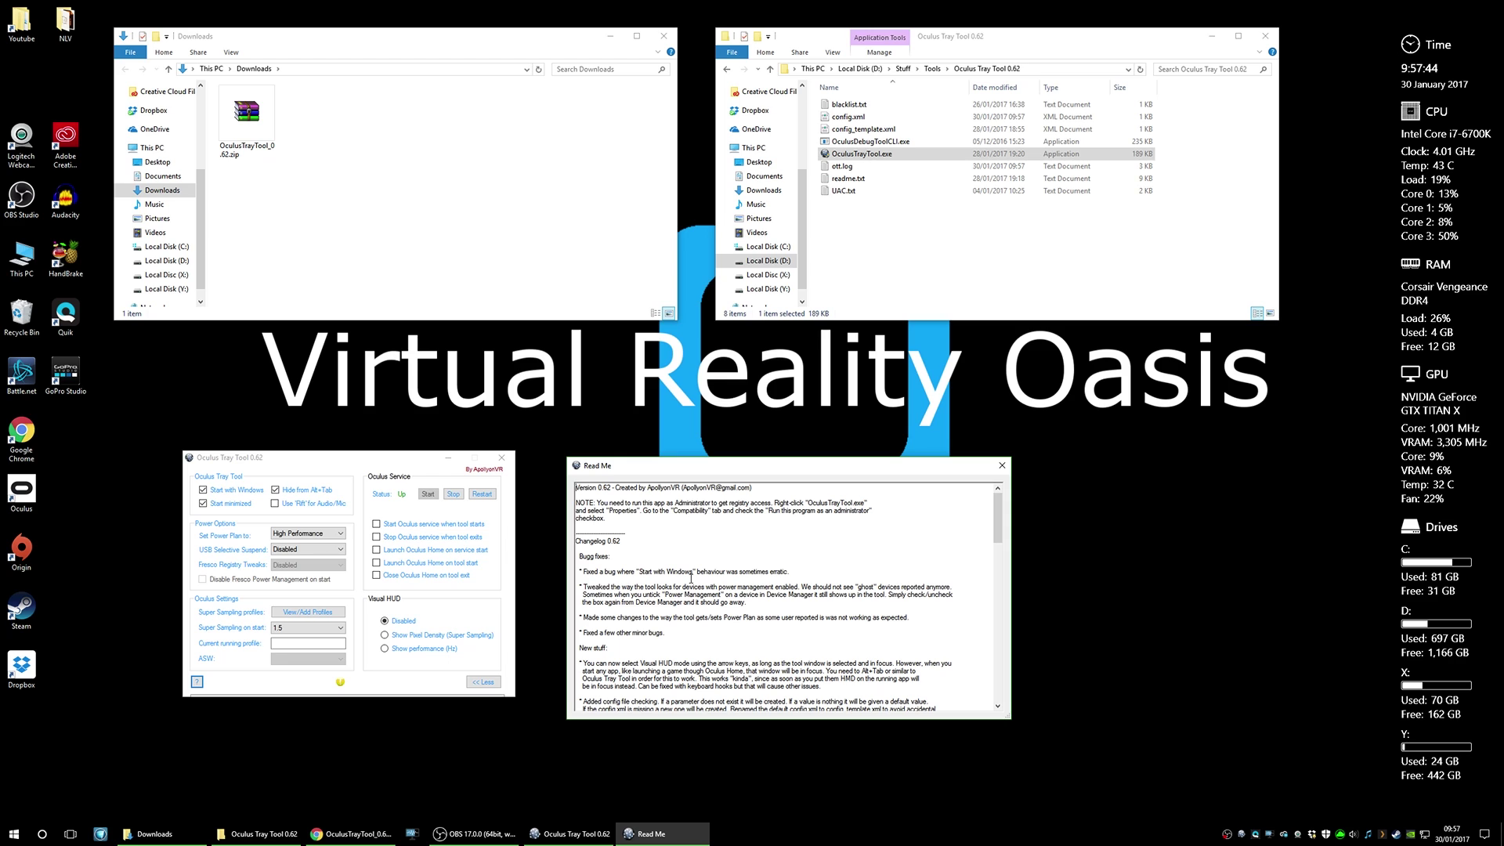
scroll(690, 579, "down", 5)
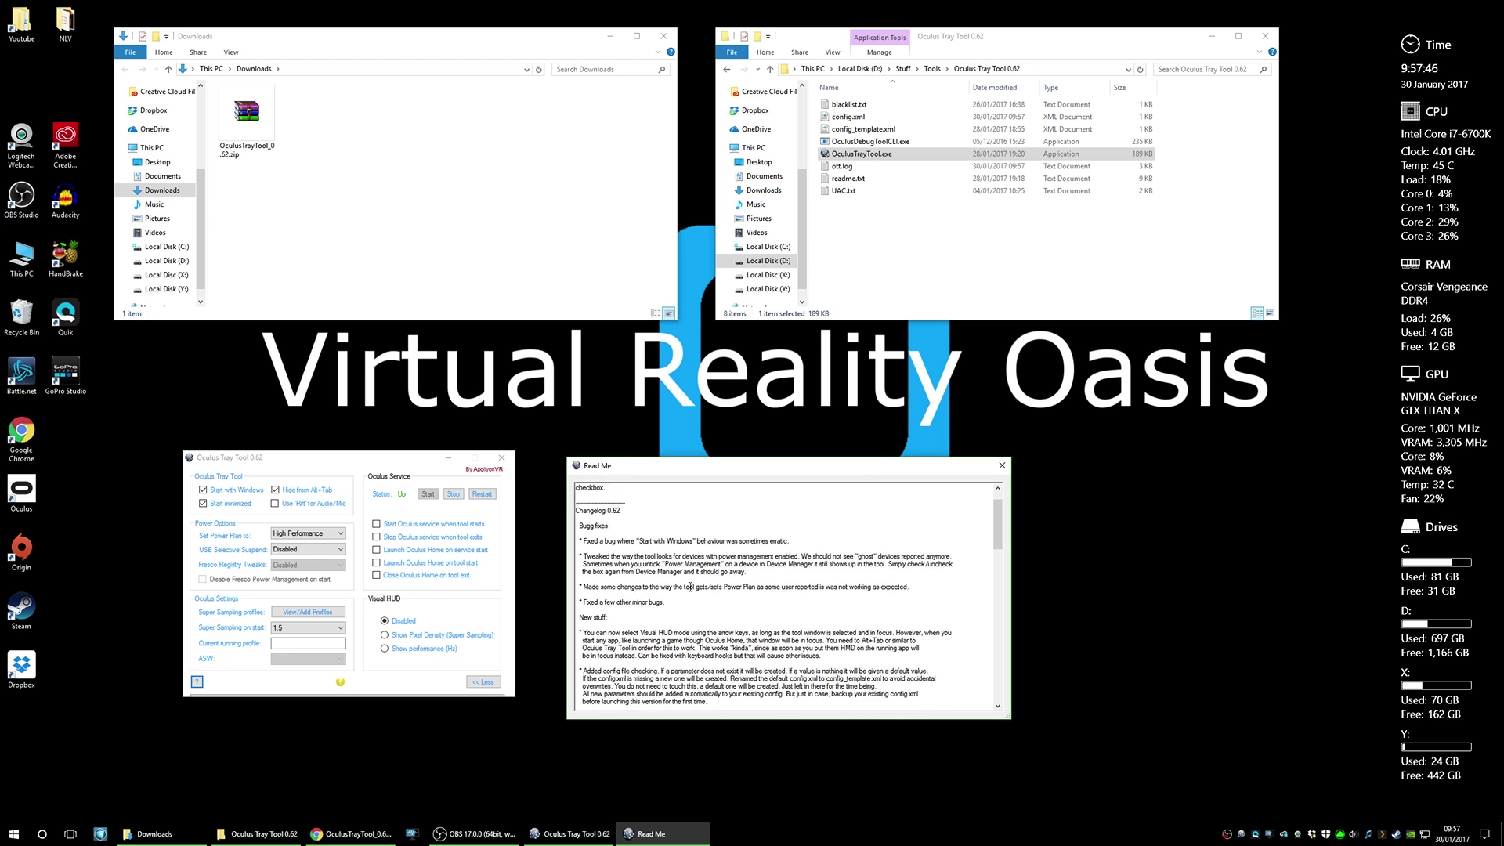
scroll(592, 572, "down", 3)
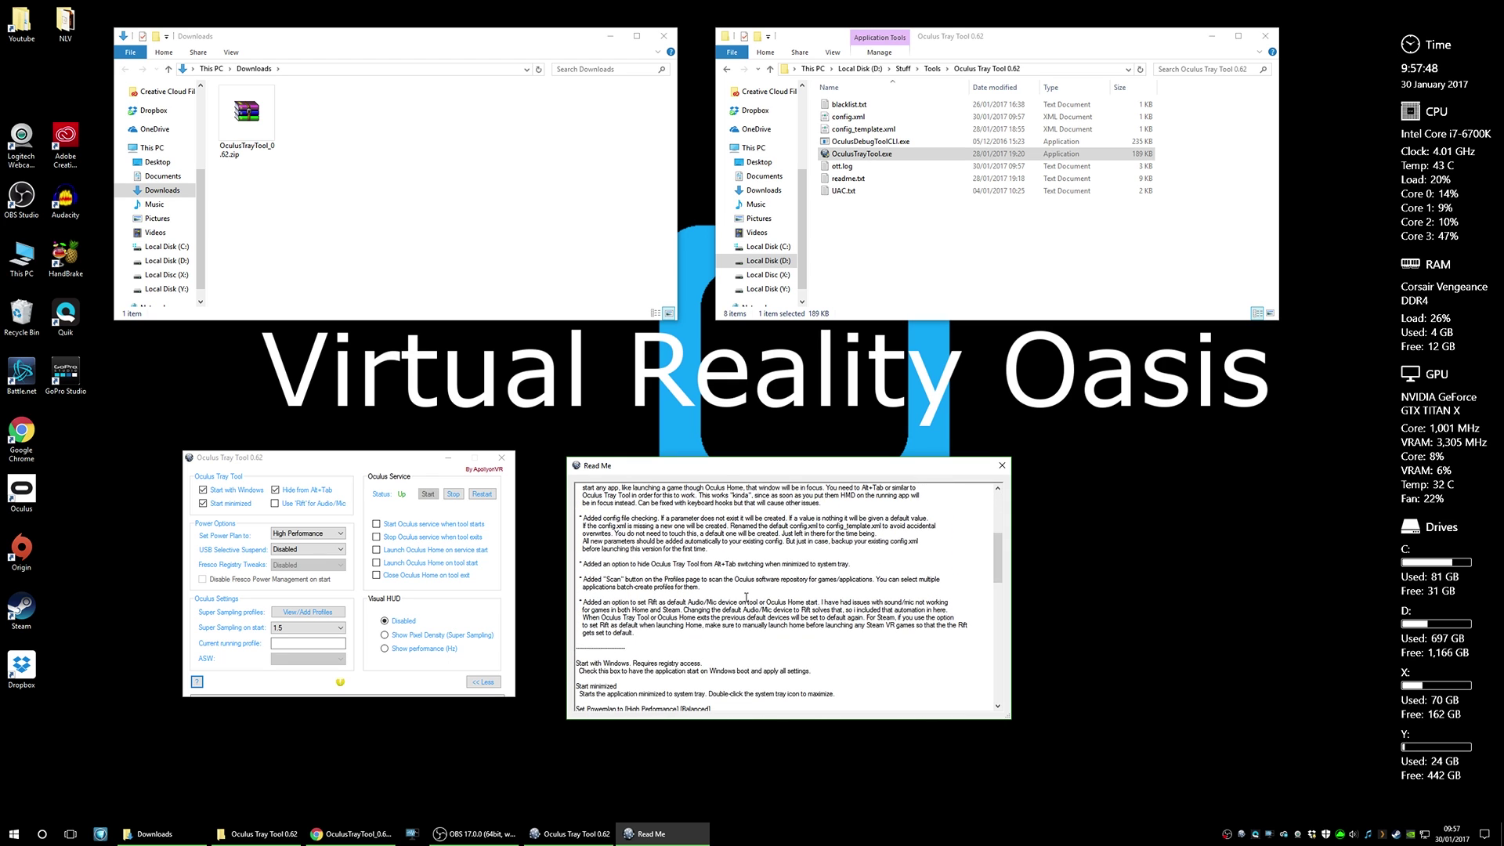
left_click(1006, 466)
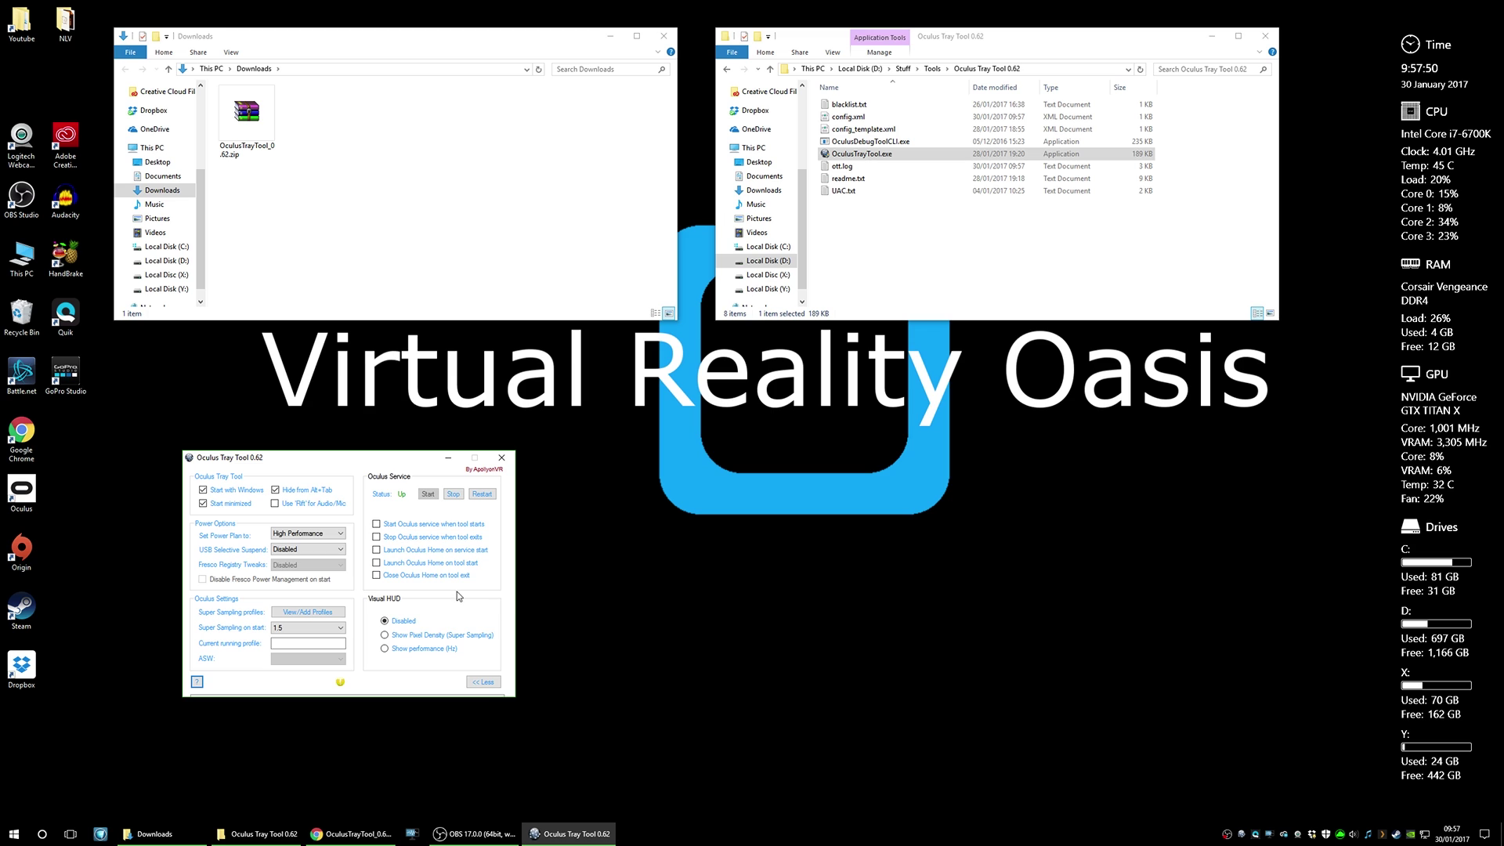
Move the Oculus Tray Tool window up and scroll through the configuration log
left_click_drag(385, 461, 400, 406)
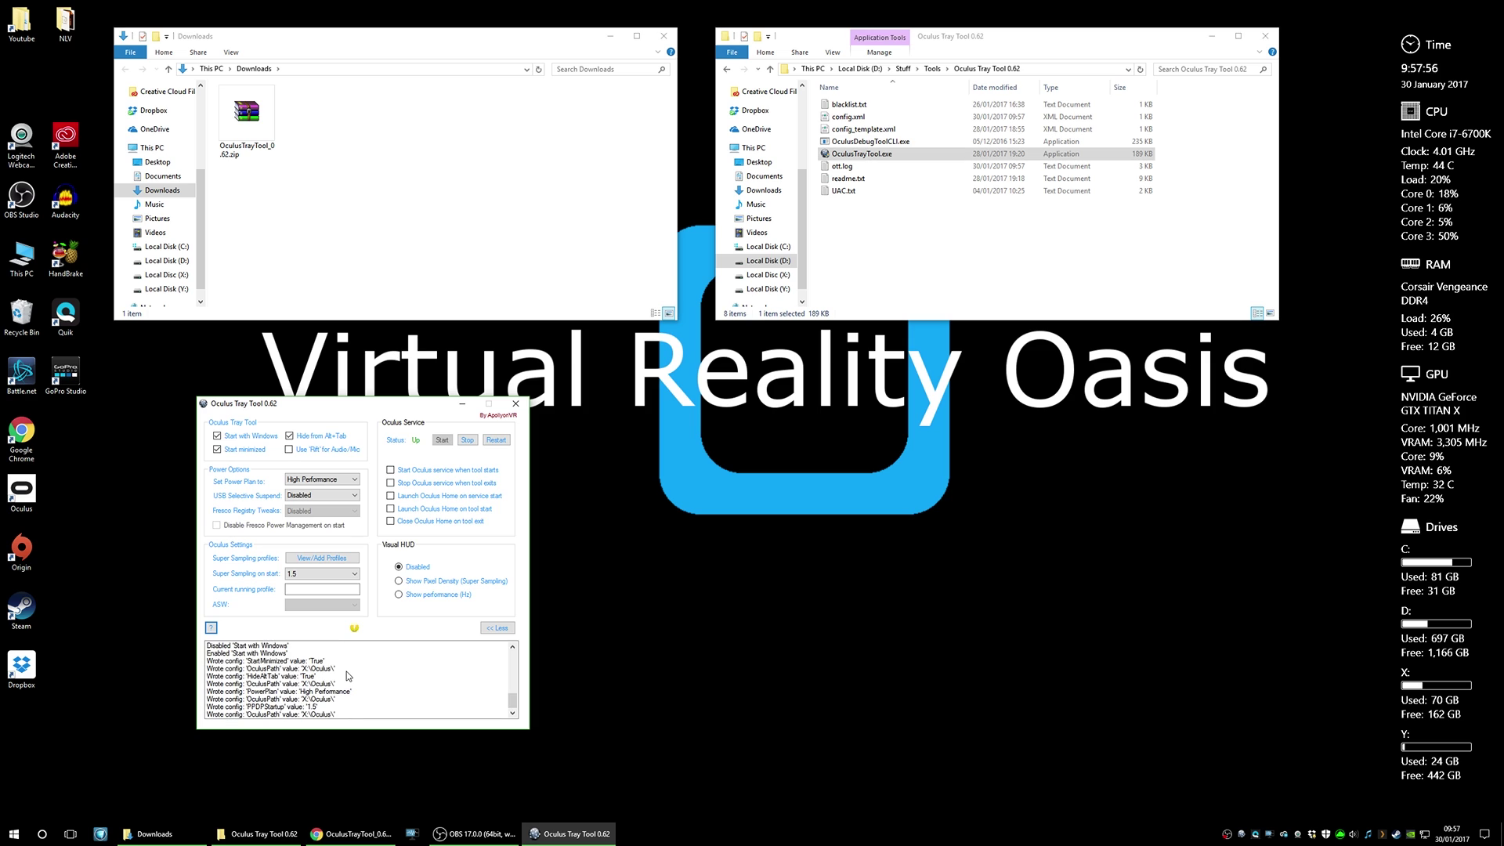
scroll(251, 709, "up", 1)
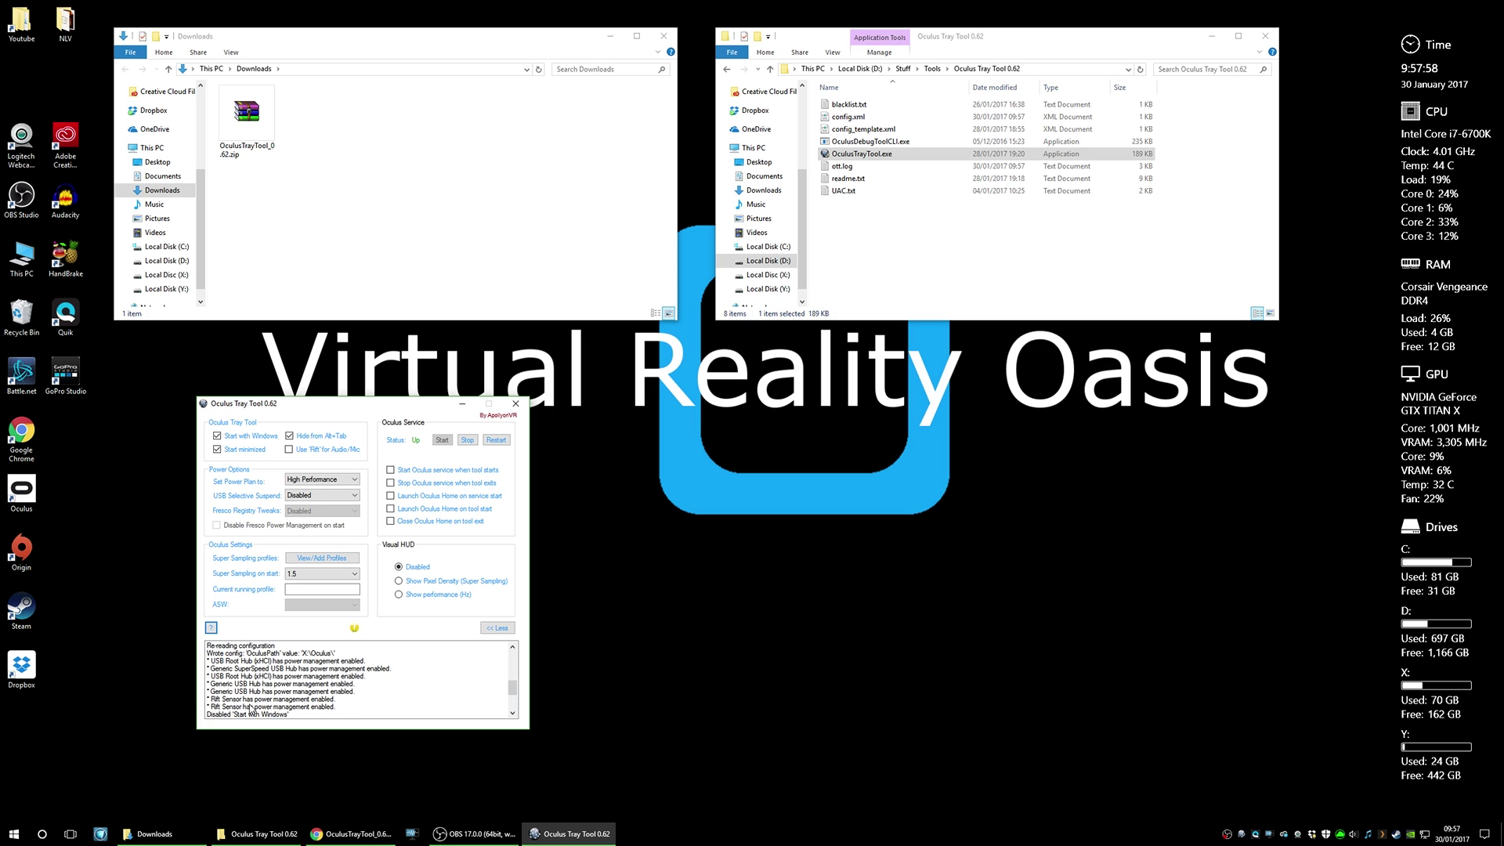